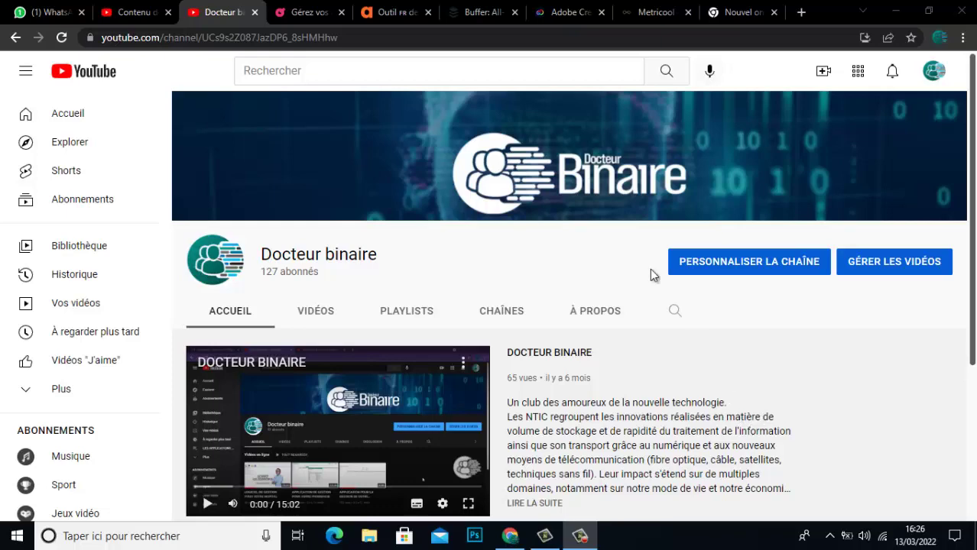
- Switch to Adobe Creative Cloud Express, search the templates for "Miniature Youtube" and create a project from the blue "Comment trouver votre niche ?" template
click(567, 5)
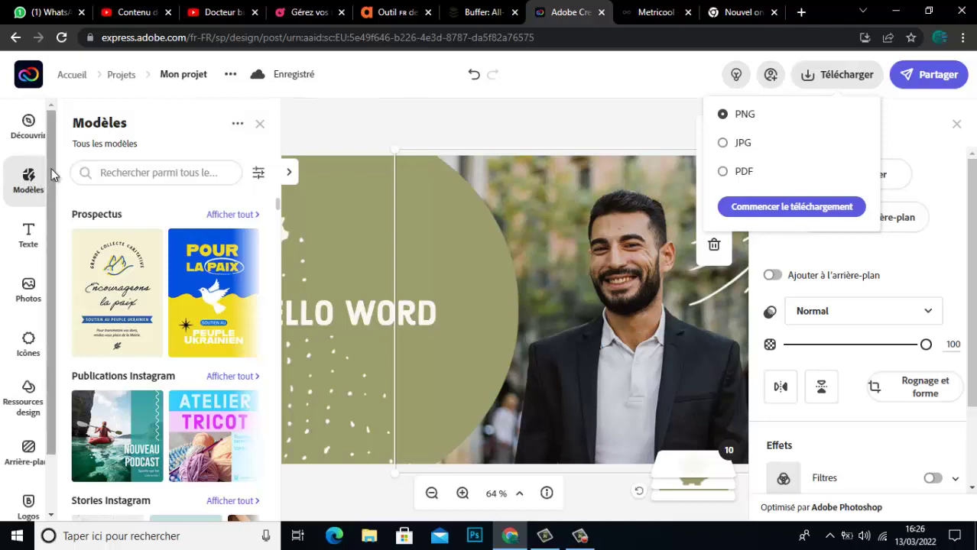
click(130, 168)
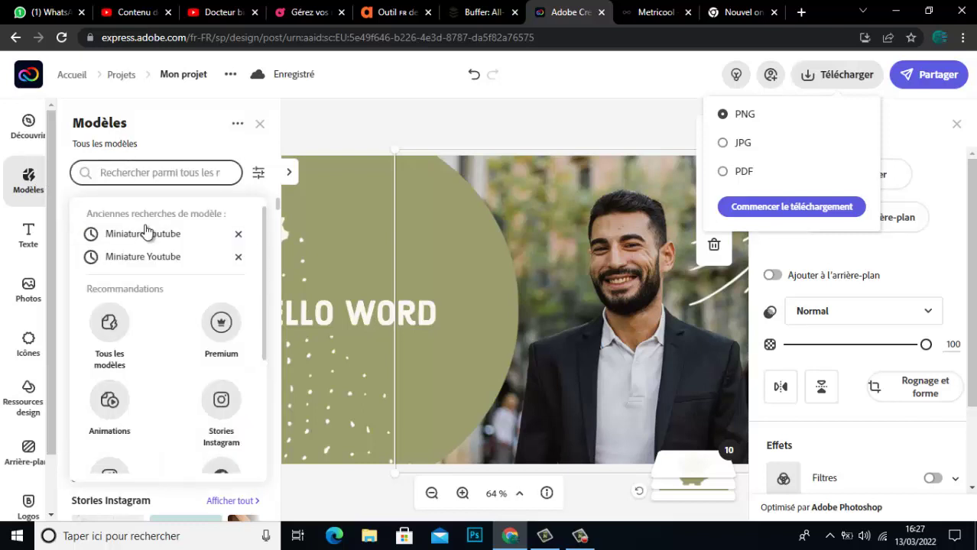
click(147, 239)
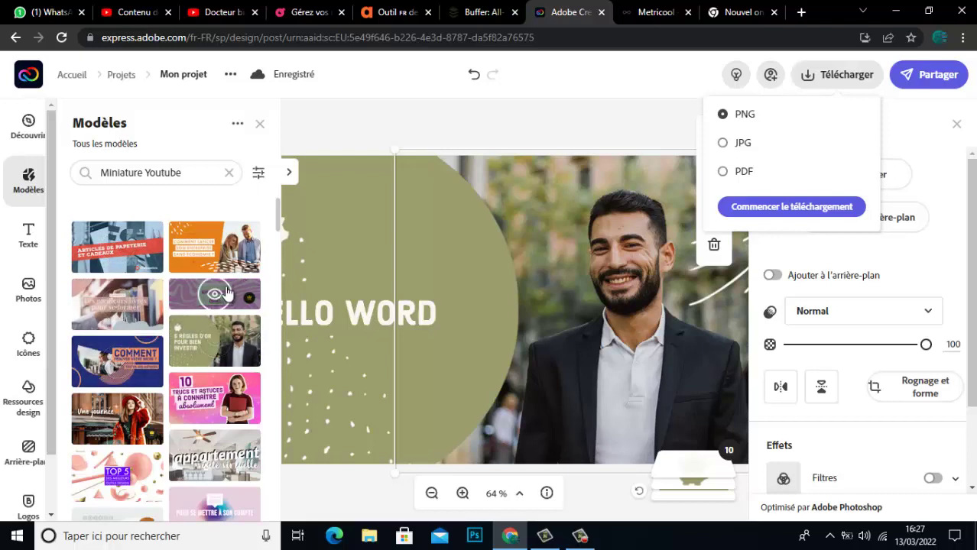
click(136, 376)
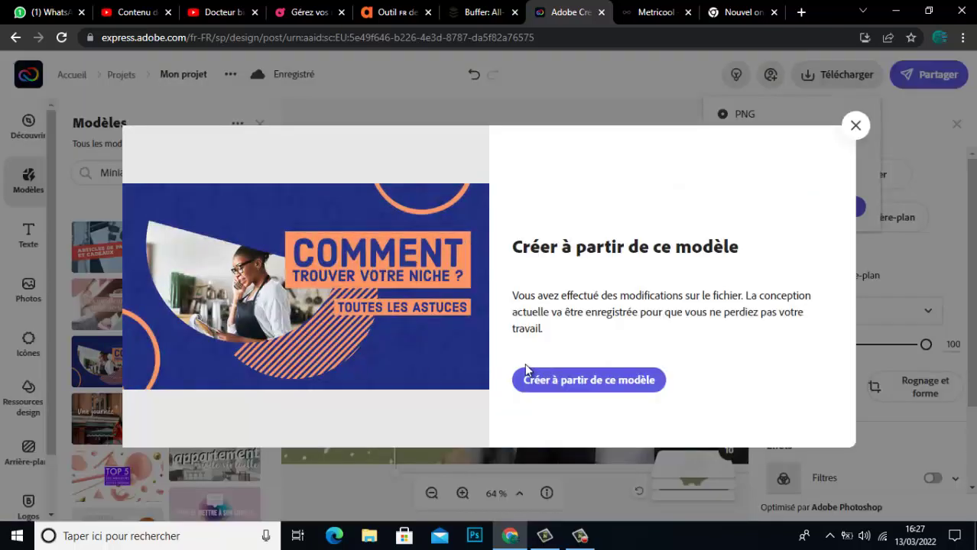
click(580, 380)
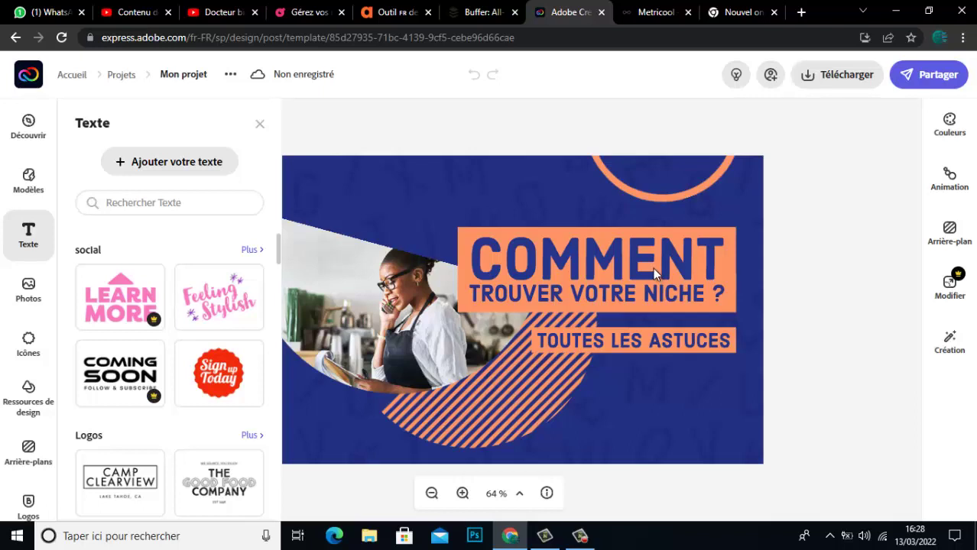
- Replace the whole headline "COMMENT TROUVER VOTRE NICHE ?" with the initial letter "D"
click(653, 266)
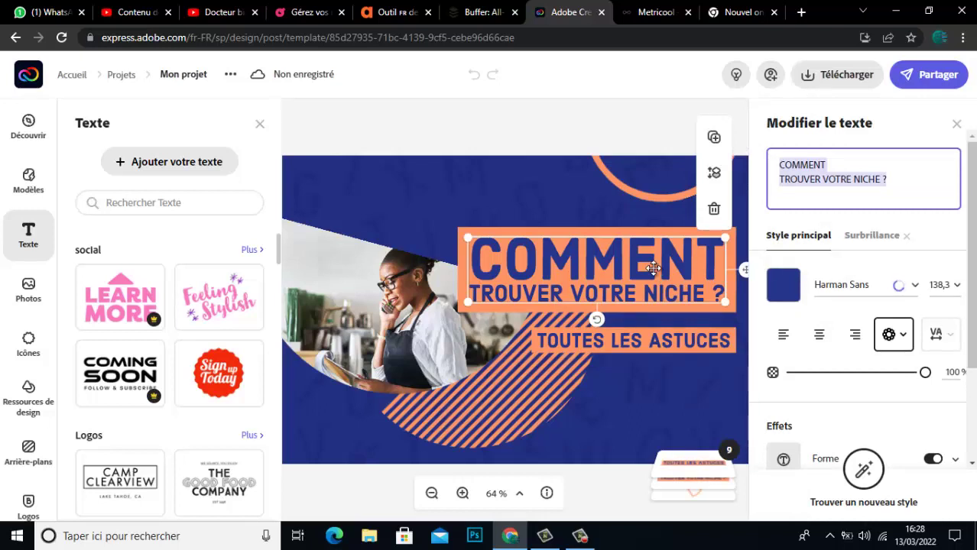
click(890, 174)
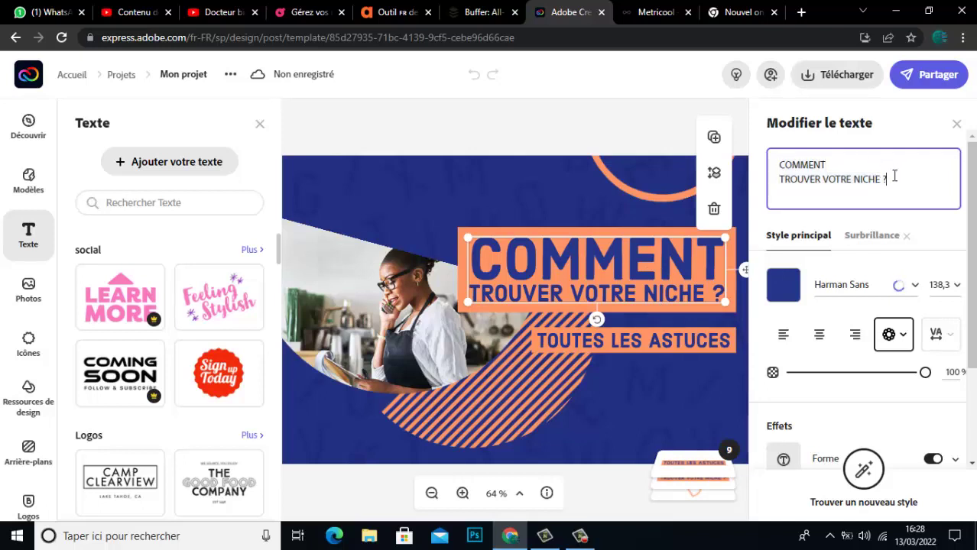
drag(895, 176, 765, 164)
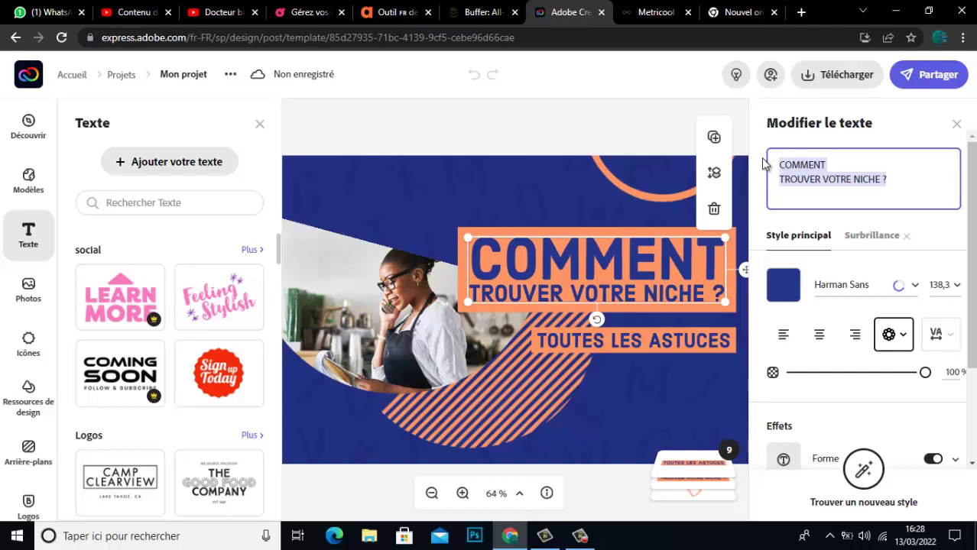
text(D)
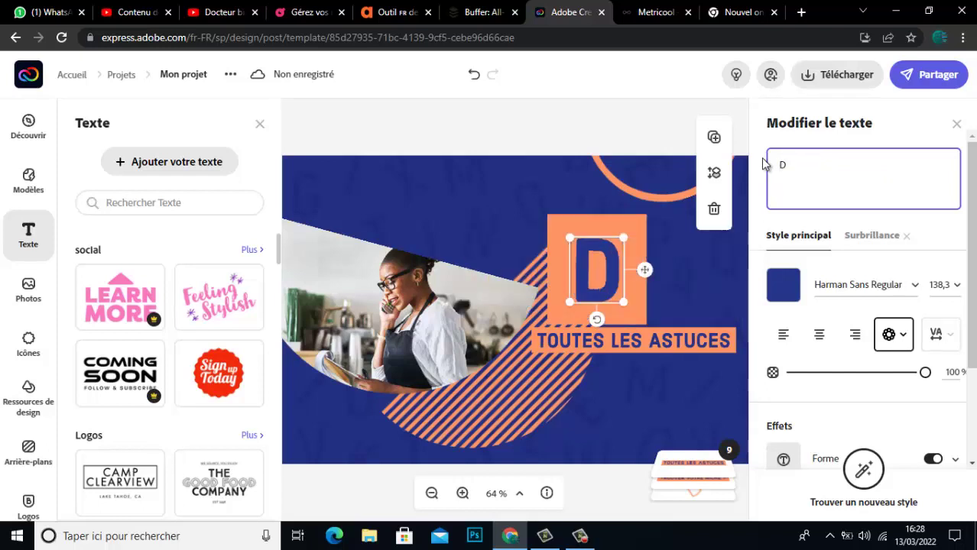
text(EVENEZ)
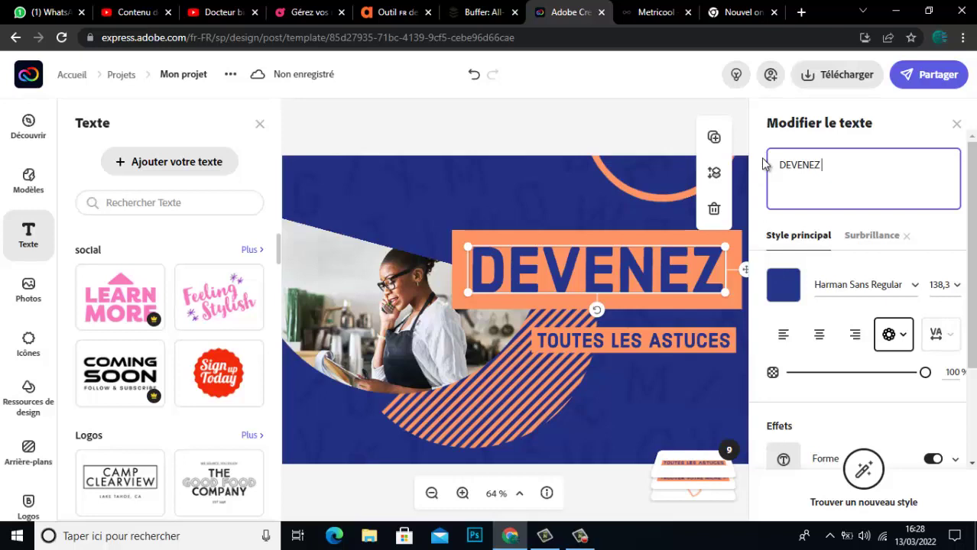
text( U)
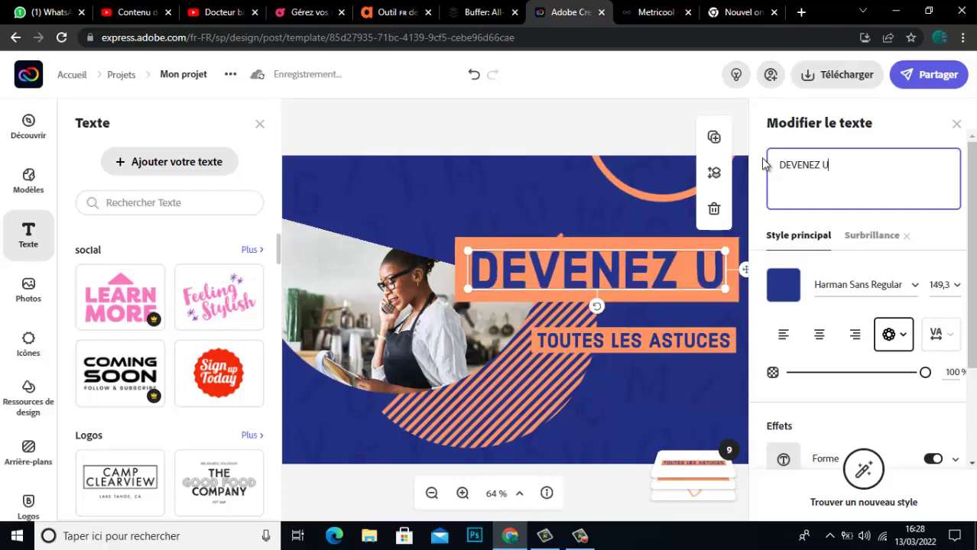
text(N)
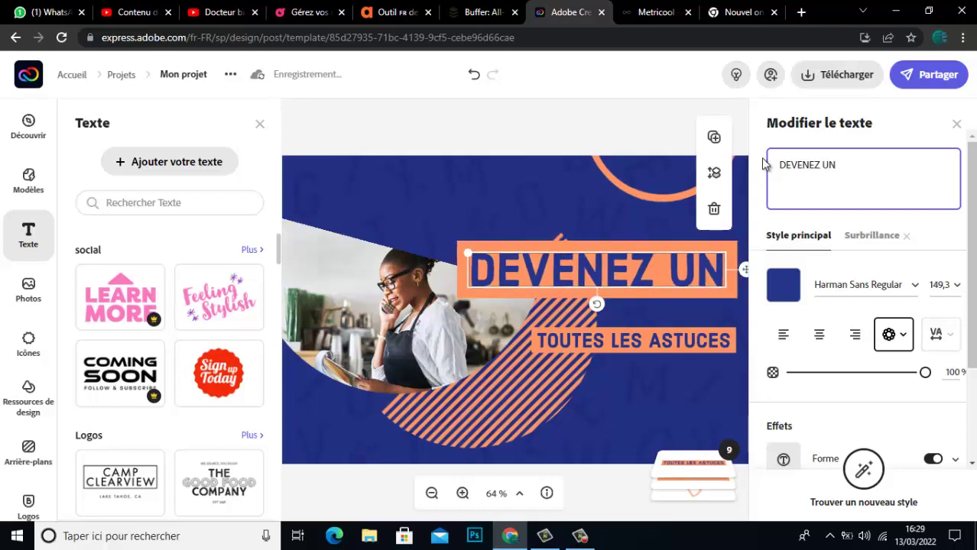
key(BackSpace)
key(BackSpace)
key(BackSpace)
key(BackSpace)
key(BackSpace)
key(BackSpace)
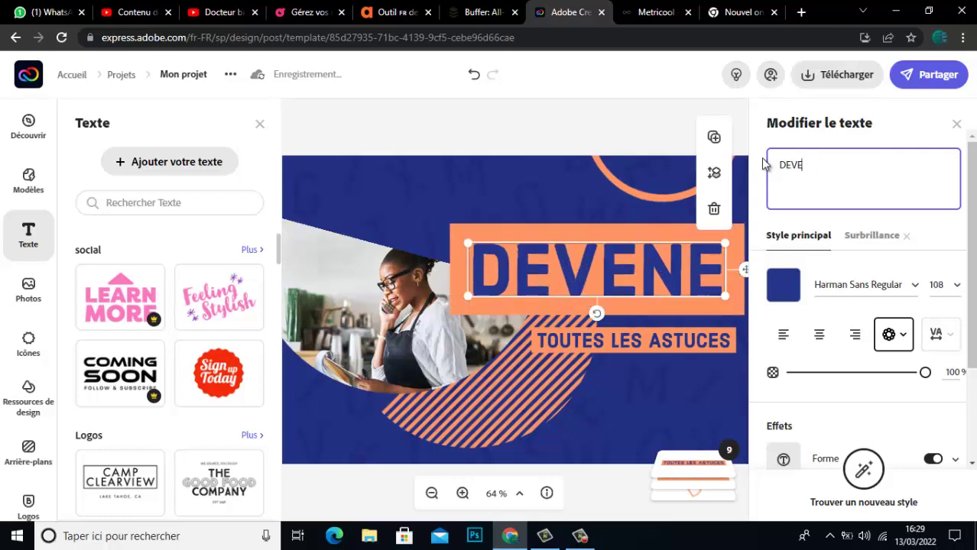
key(BackSpace)
key(BackSpace)
key(BackSpace)
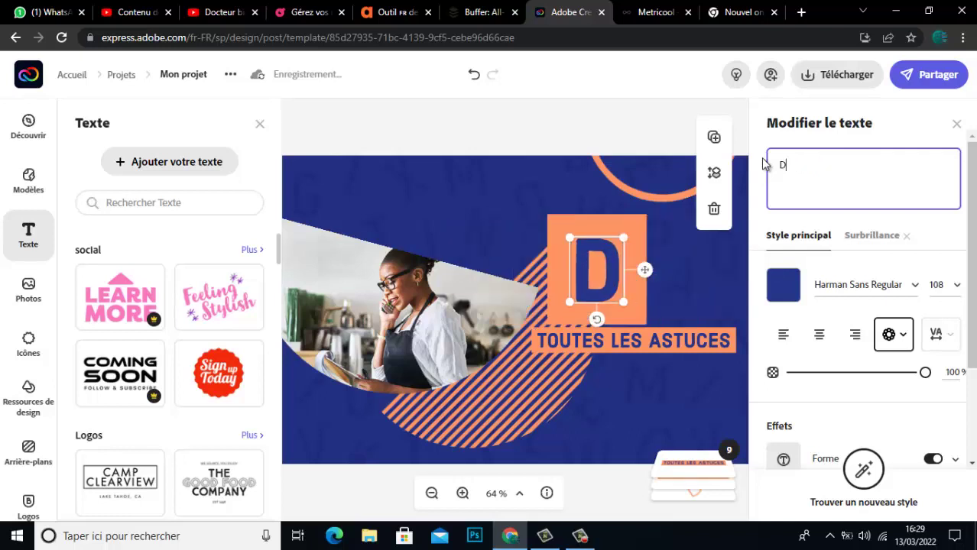
- Continue the headline after the "D" in lowercase so it reads "Devenez un très bon community M"
text(even)
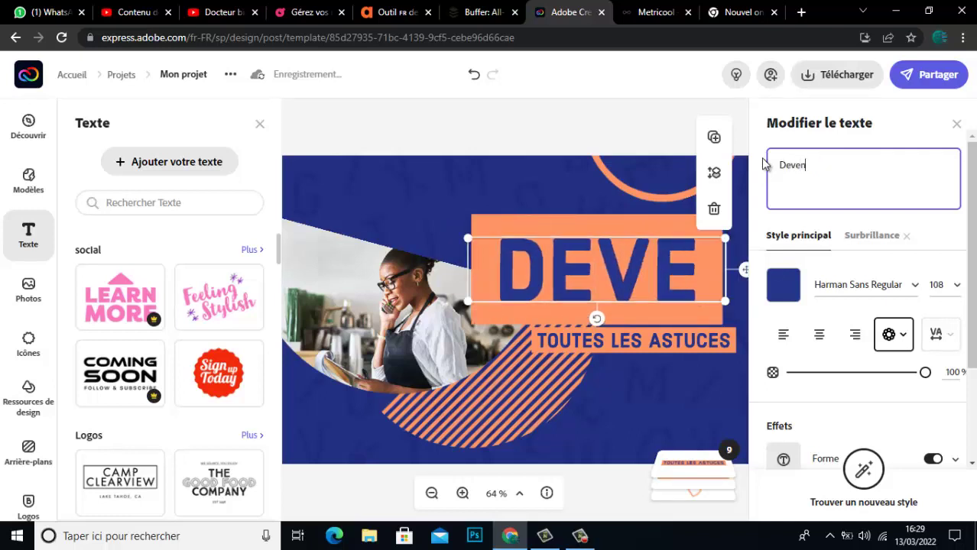
text(e)
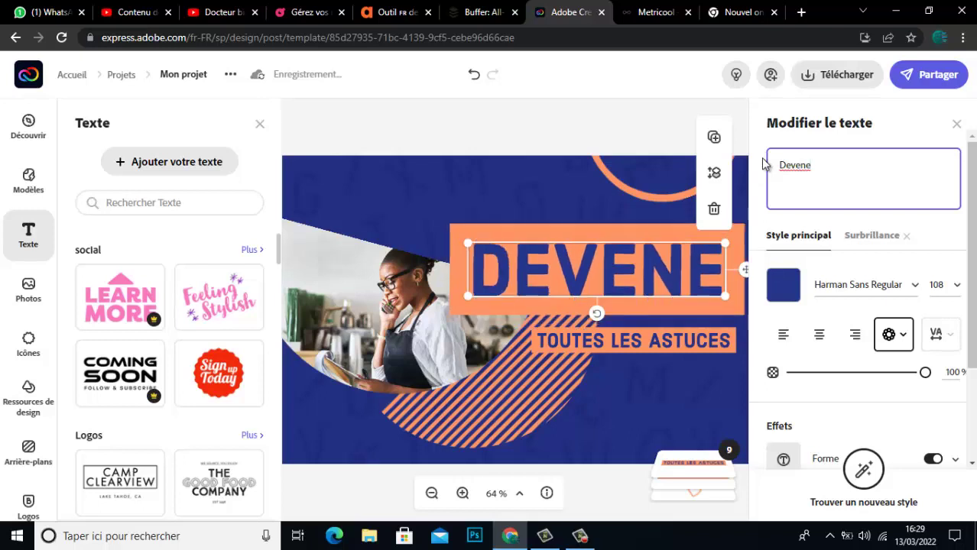
text(z)
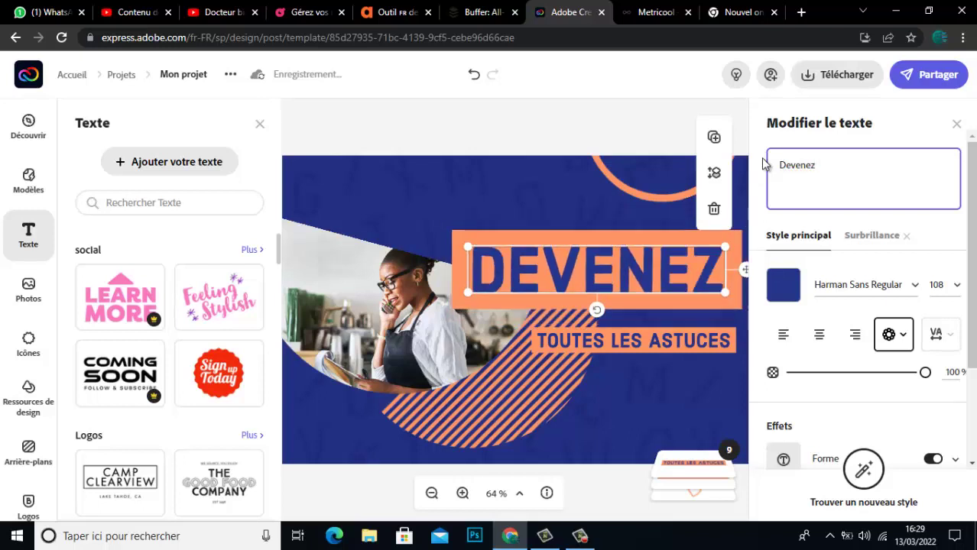
text( un t)
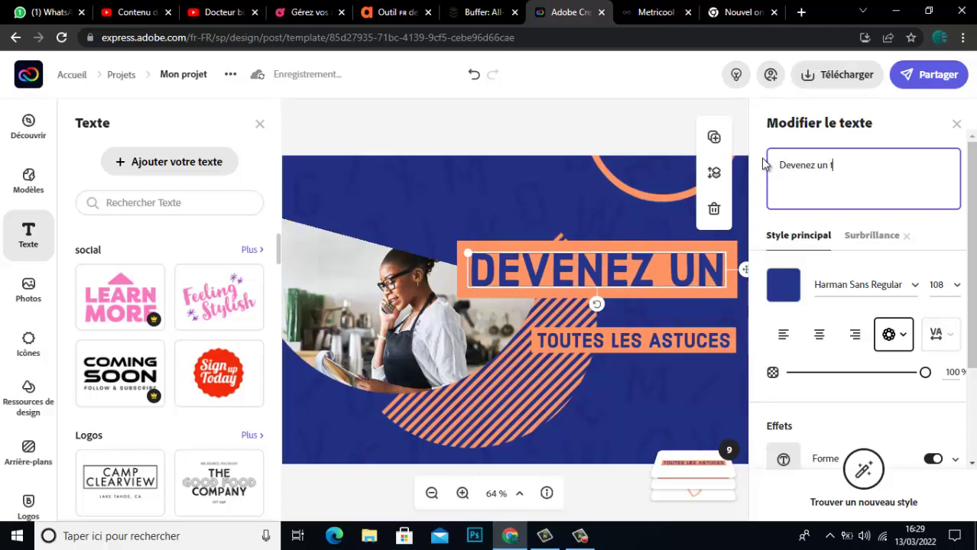
text(rès )
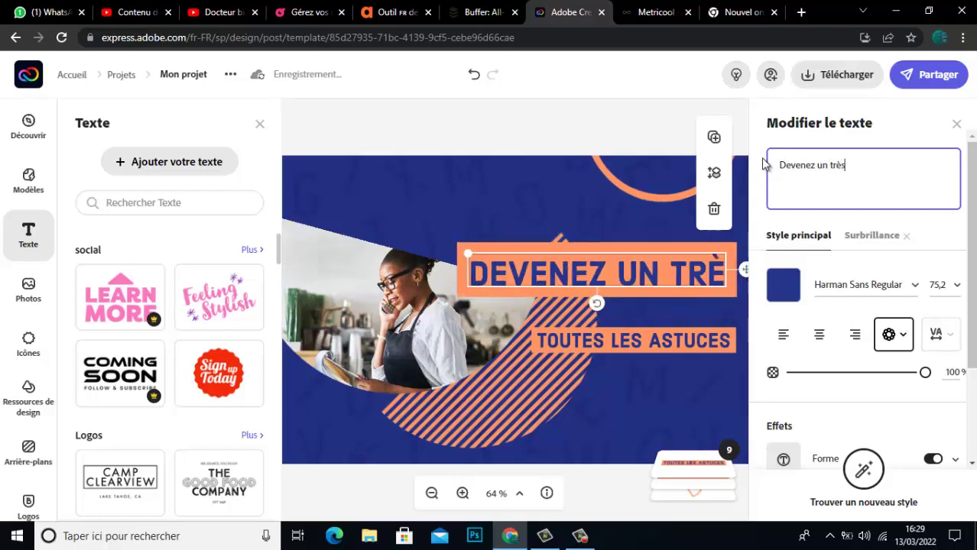
text(bon)
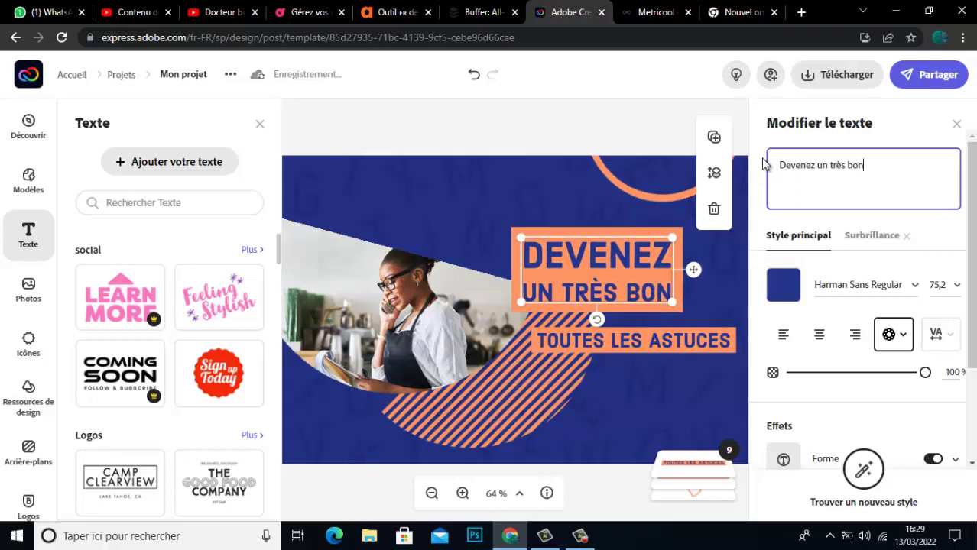
text( c)
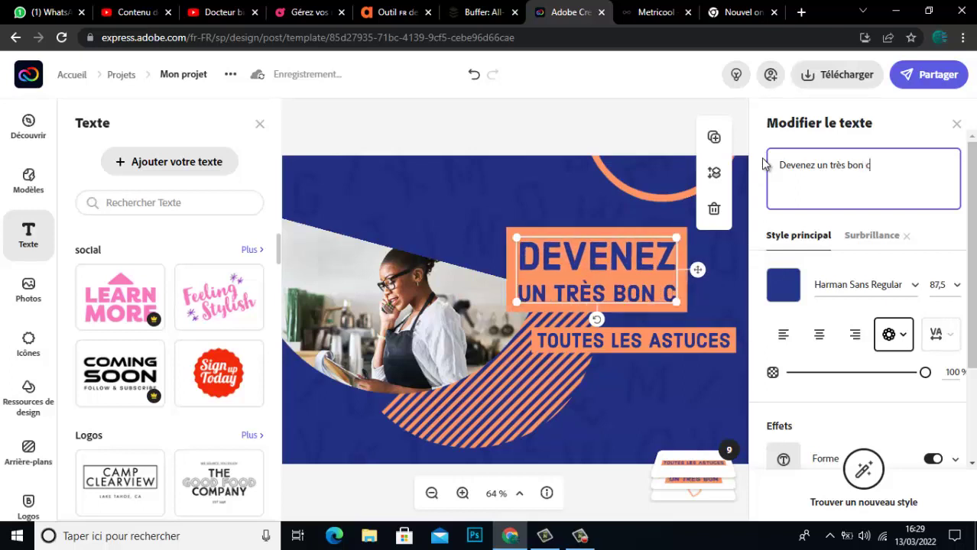
text(omm)
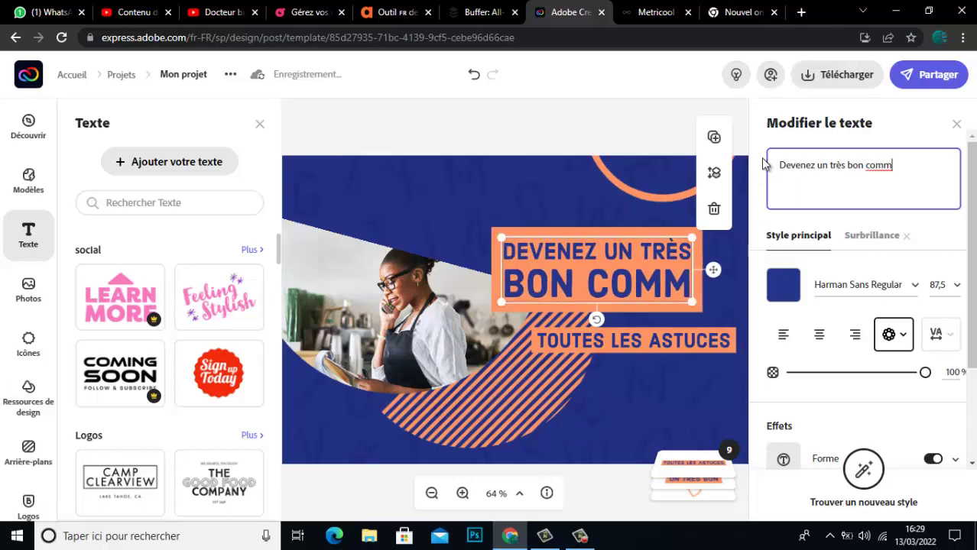
text(unity M)
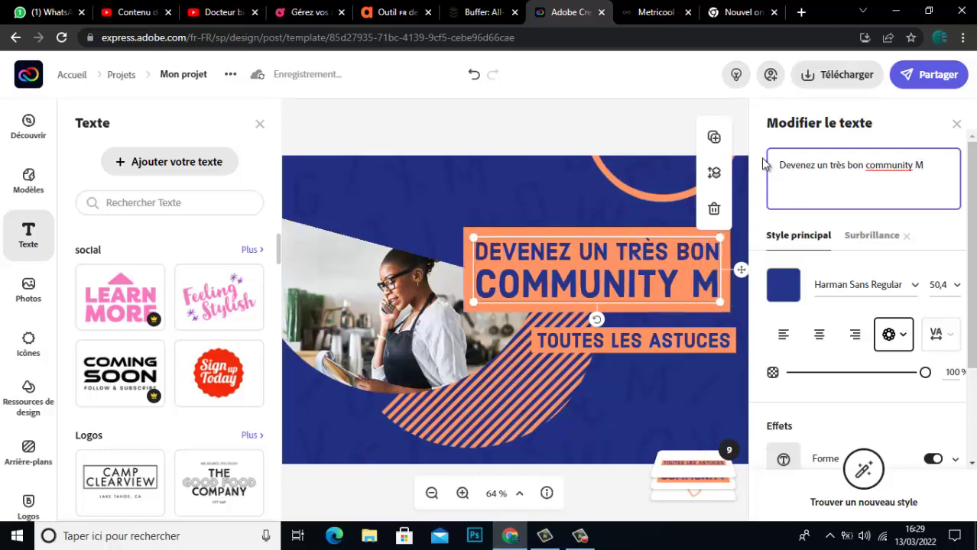
- Capitalise the first letter of "community" in the headline text
key(Left)
key(Left)
key(Left)
key(Left)
key(Left)
key(Left)
key(Left)
key(Left)
key(Left)
key(Right)
key(BackSpace)
text(C)
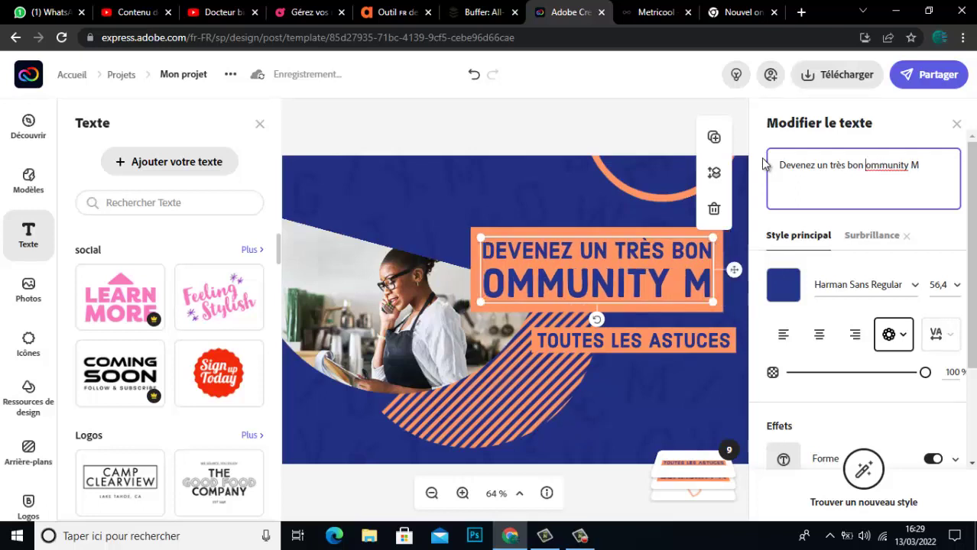
- Complete the end of the headline so it reads "Devenez un très bon Community Manager avec les nouveaux outils"
key(Right)
key(Right)
key(Right)
key(Right)
key(Right)
key(Right)
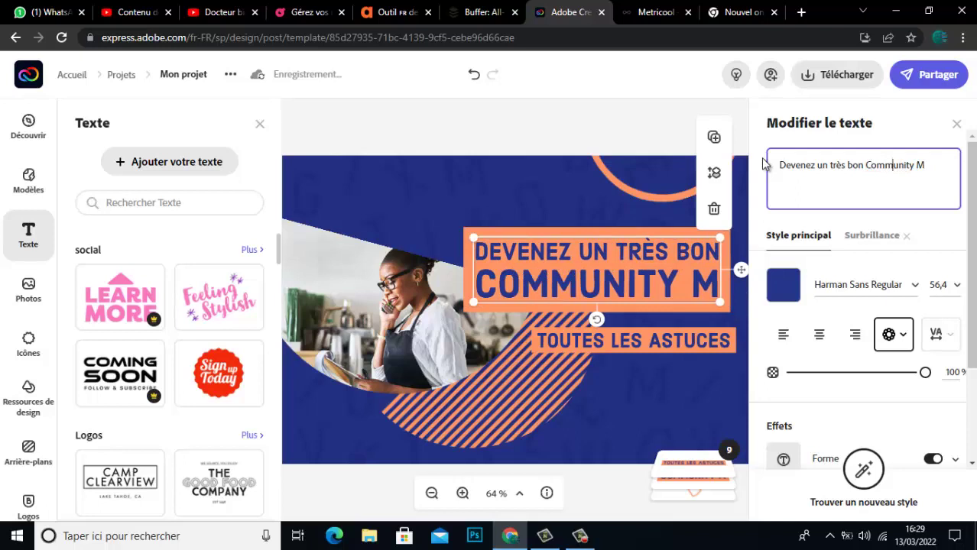
key(Right)
key(Right)
key(Right)
text(anager)
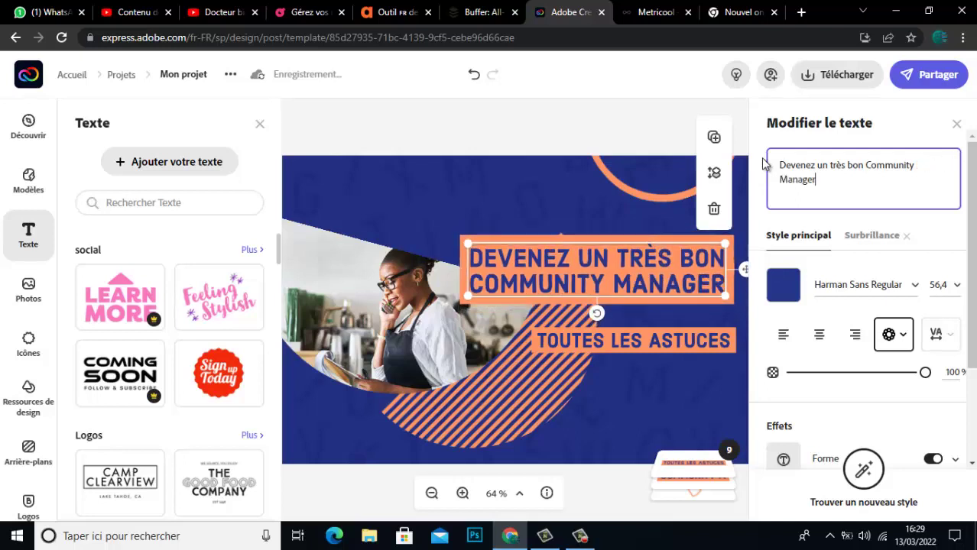
text( av)
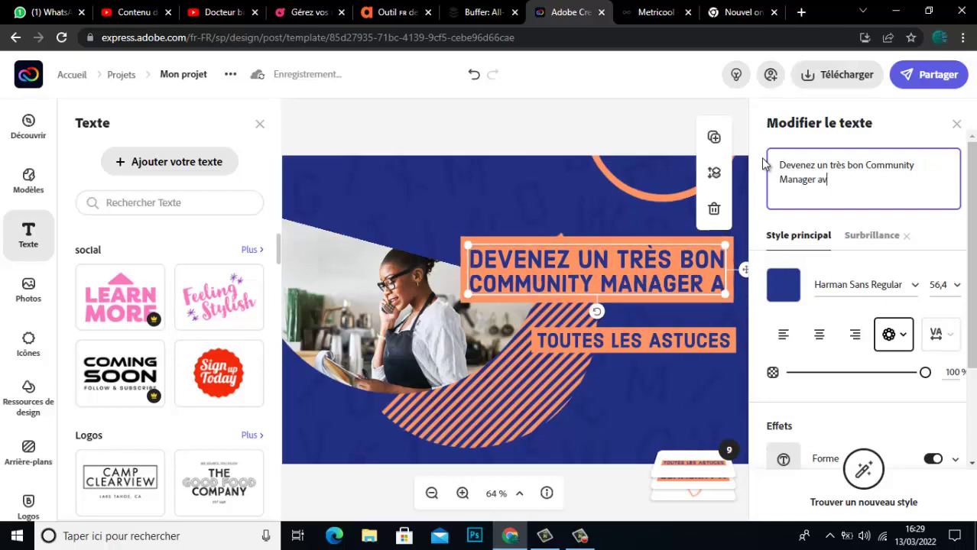
text(ec les)
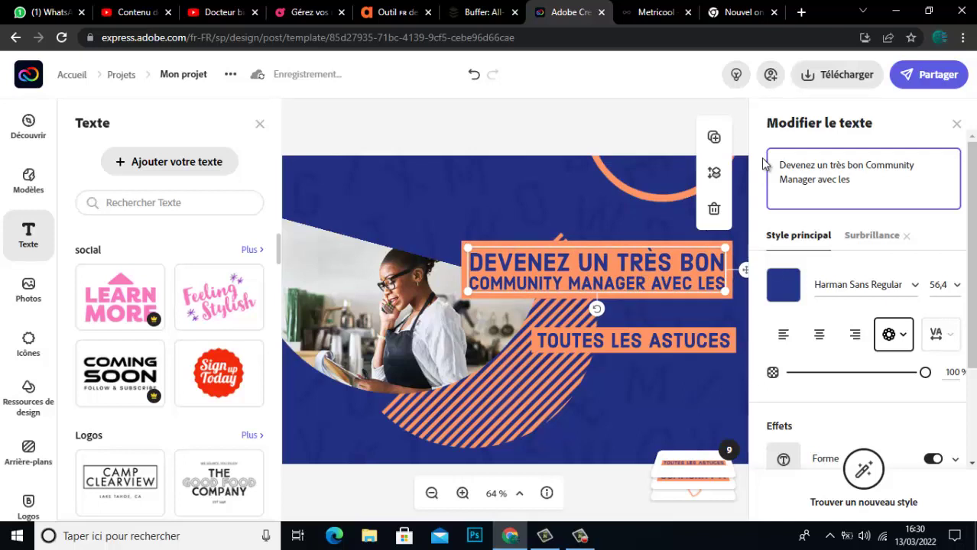
text( nou)
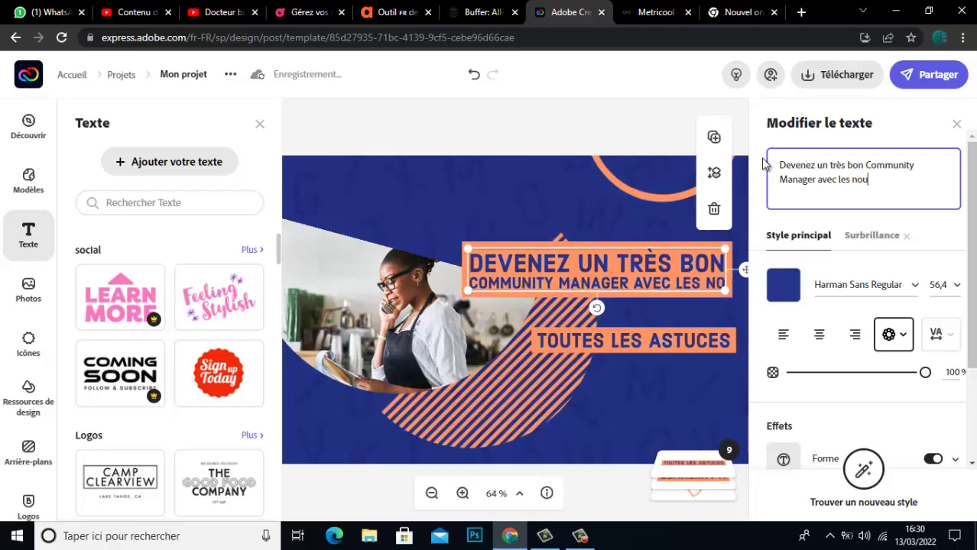
text(veaux )
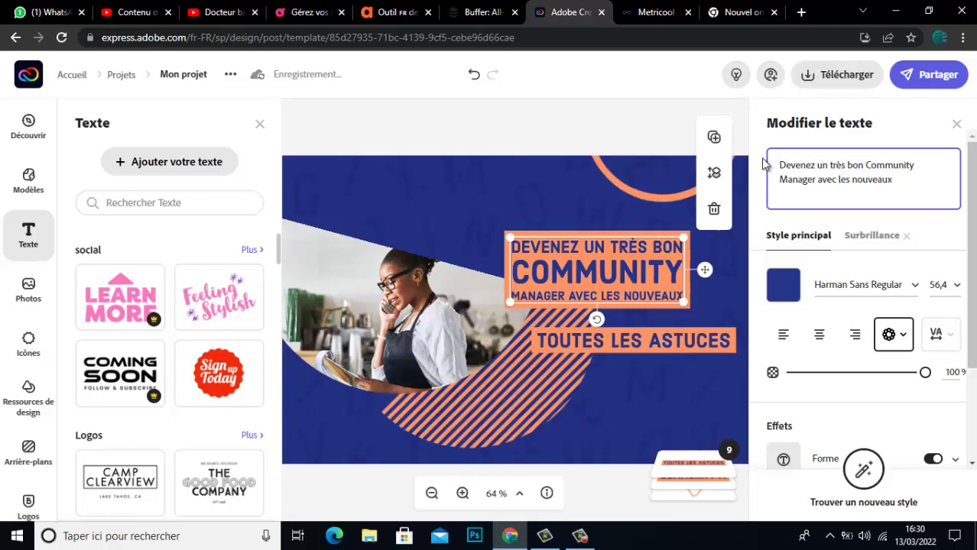
text(out)
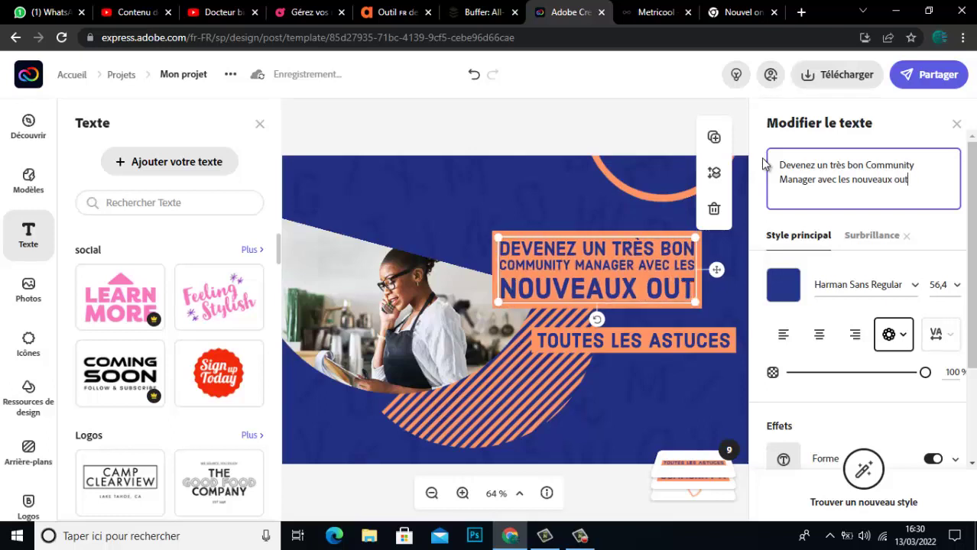
text(ils)
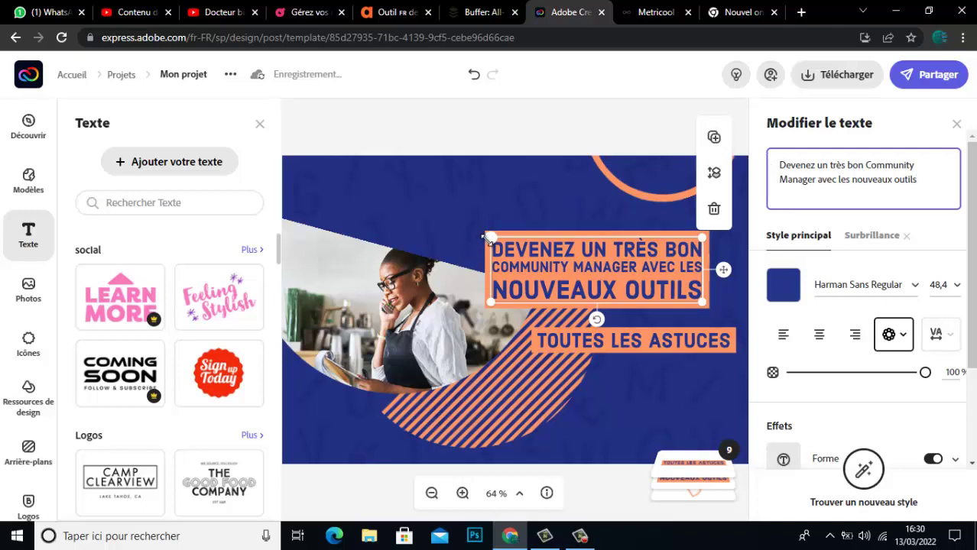
- Enlarge the headline's text box from its corners so the text fills three lines at a font size of about 67
drag(488, 239, 428, 255)
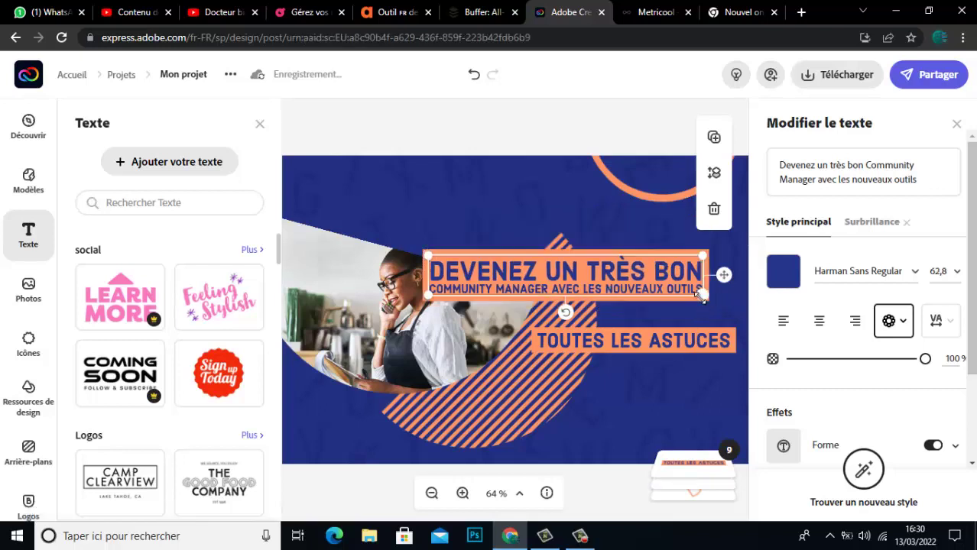
drag(702, 296, 702, 310)
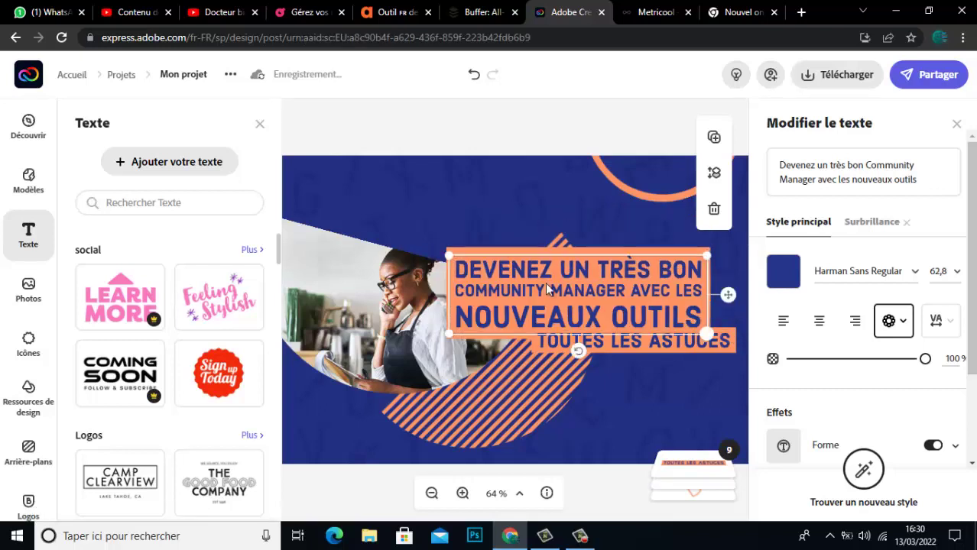
drag(449, 255, 422, 229)
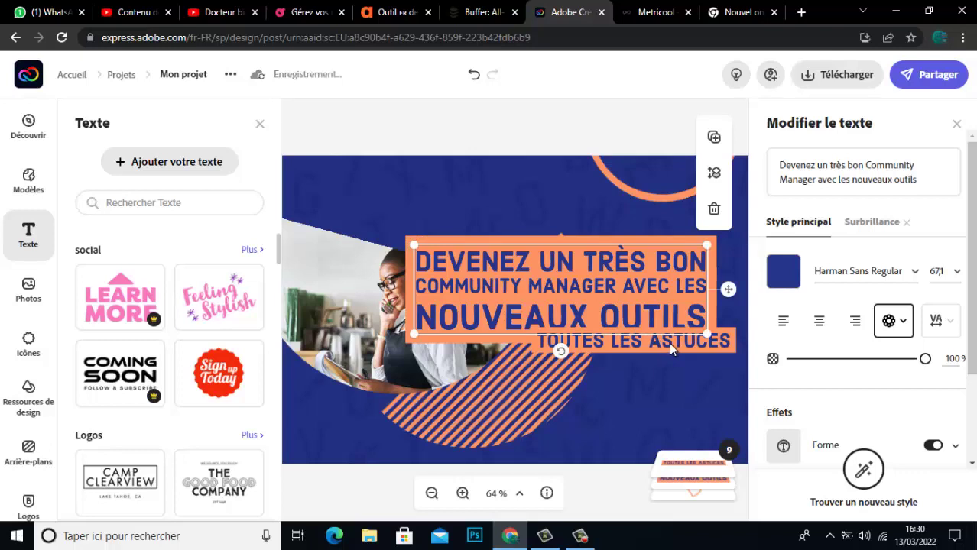
- Delete the "TOUTES LES ASTUCES" text below the headline
click(669, 343)
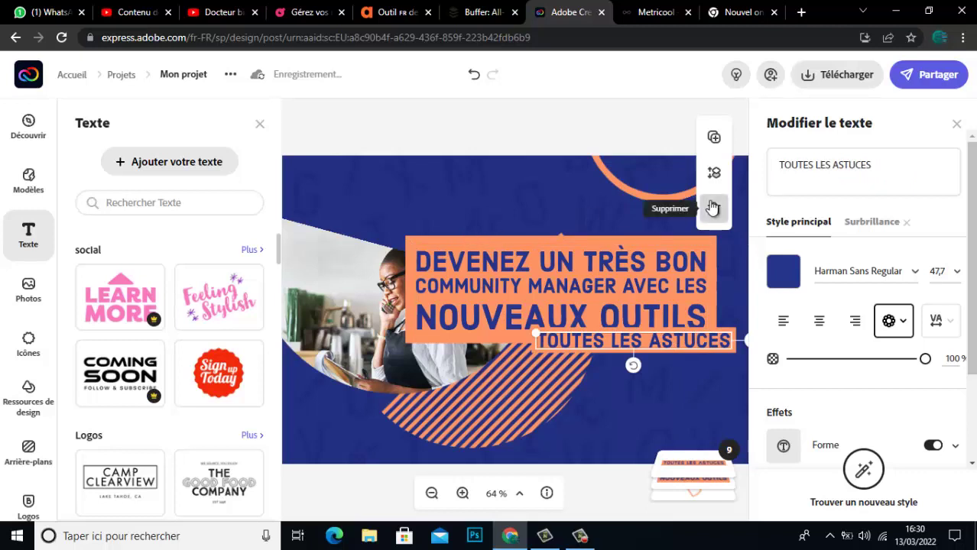
key(Escape)
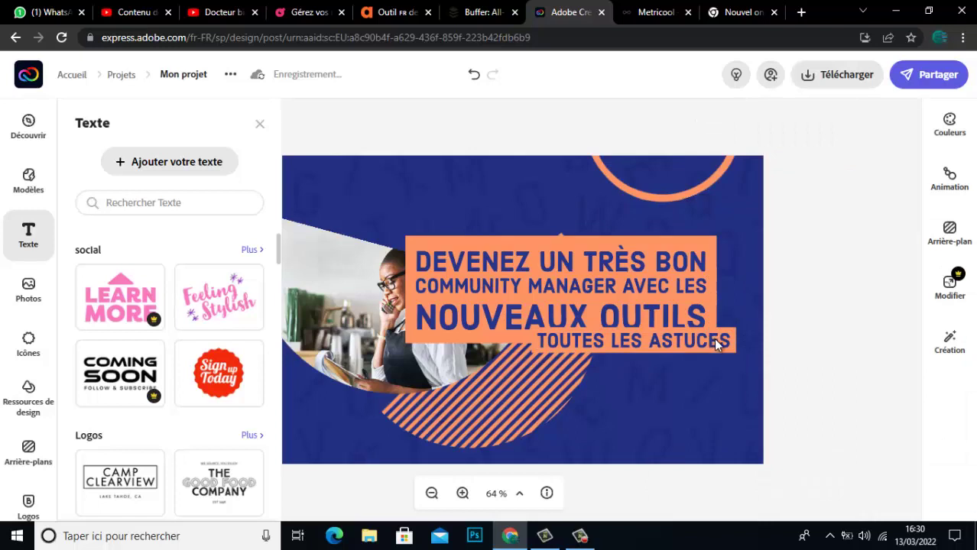
click(716, 338)
key(Delete)
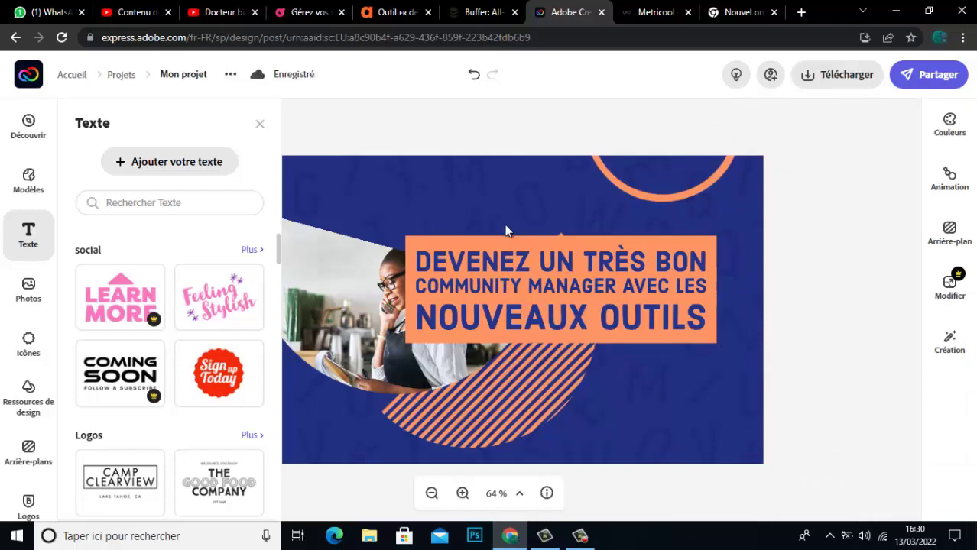
- Move the headline block up and to the right so it clears the woman's face in the photo, and deselect it
click(412, 239)
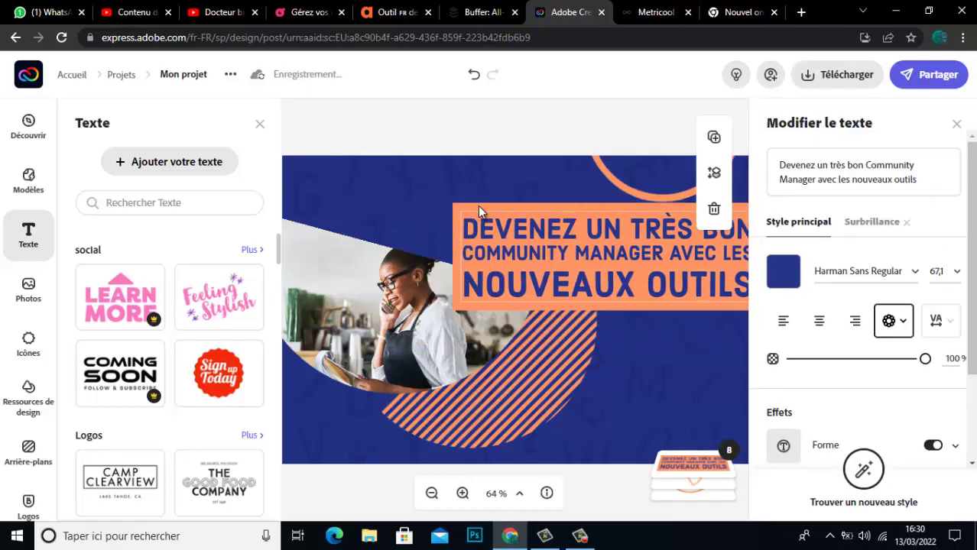
drag(482, 237, 468, 194)
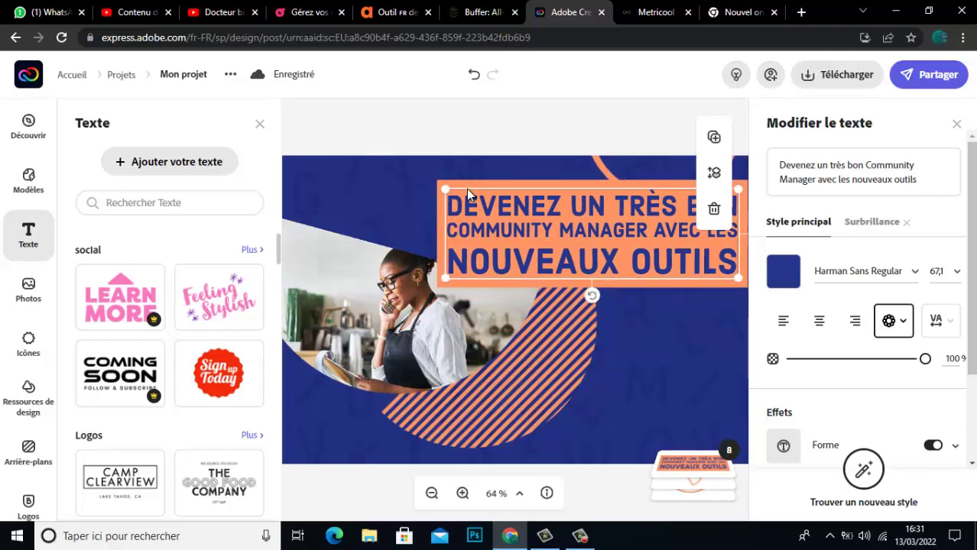
click(650, 360)
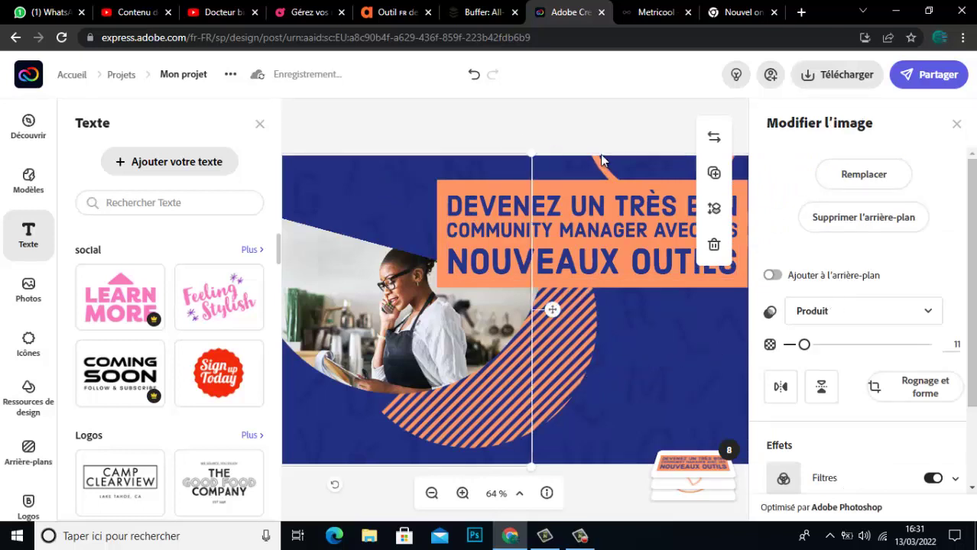
key(Escape)
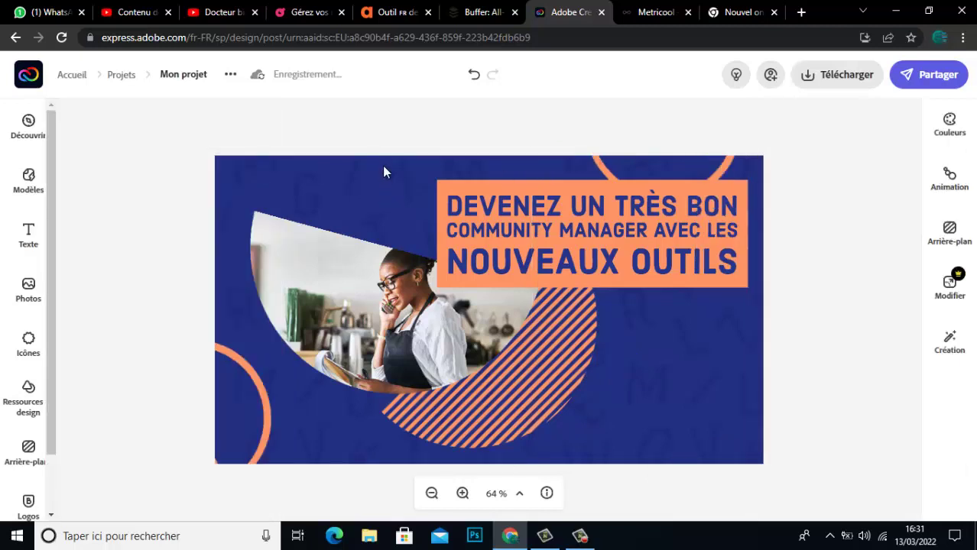
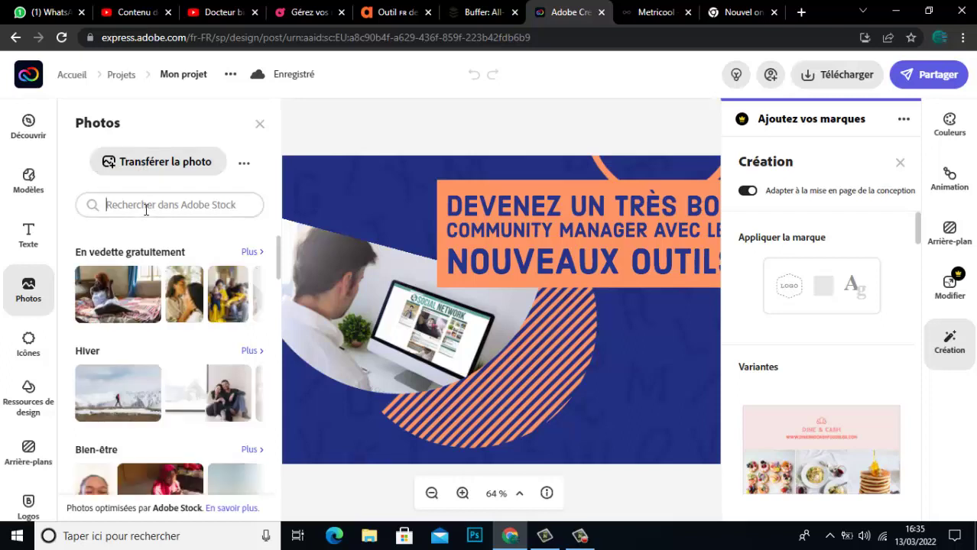
- Search the Adobe Stock photos for "youtube" and look through the results
text(you)
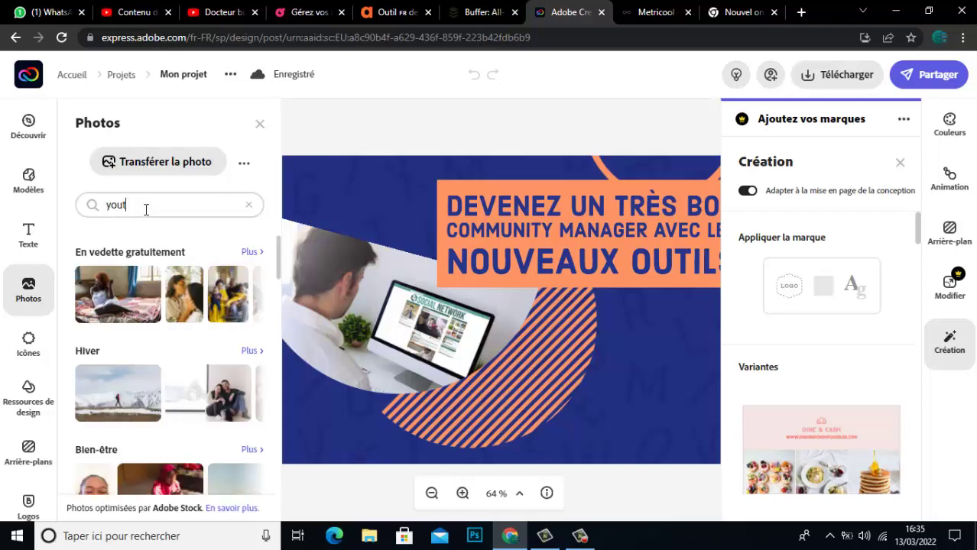
text(tube)
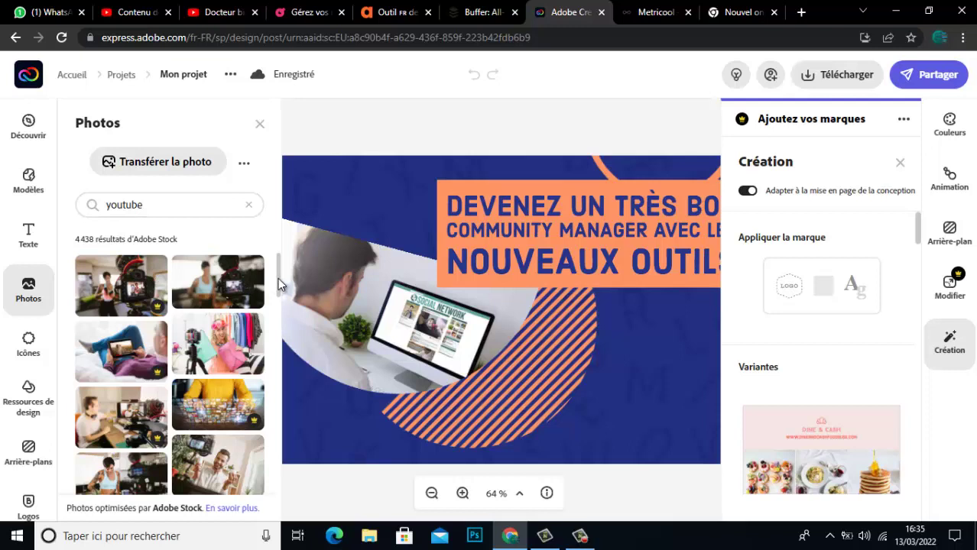
drag(278, 279, 277, 305)
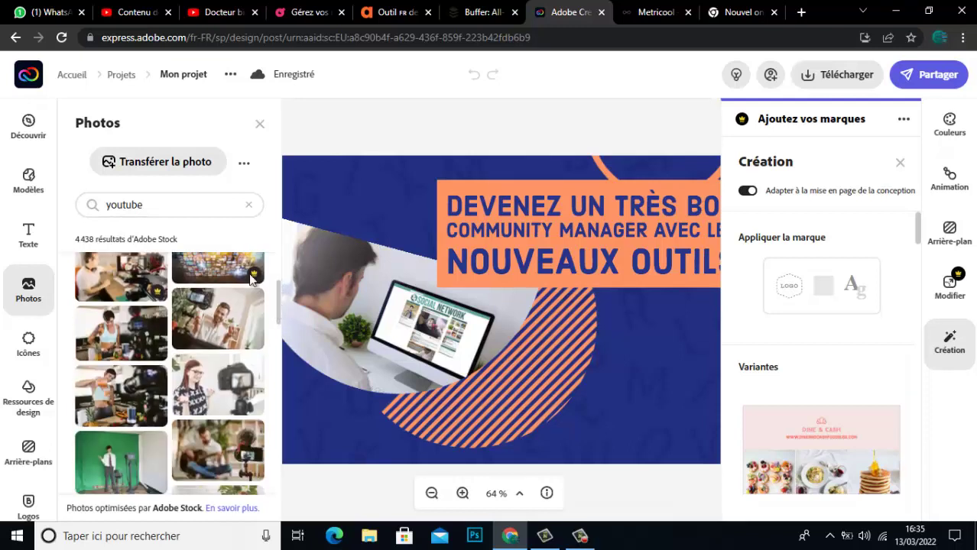
- Refine the stock photo search to "youtube logo" and look through the results
click(196, 206)
text(lo)
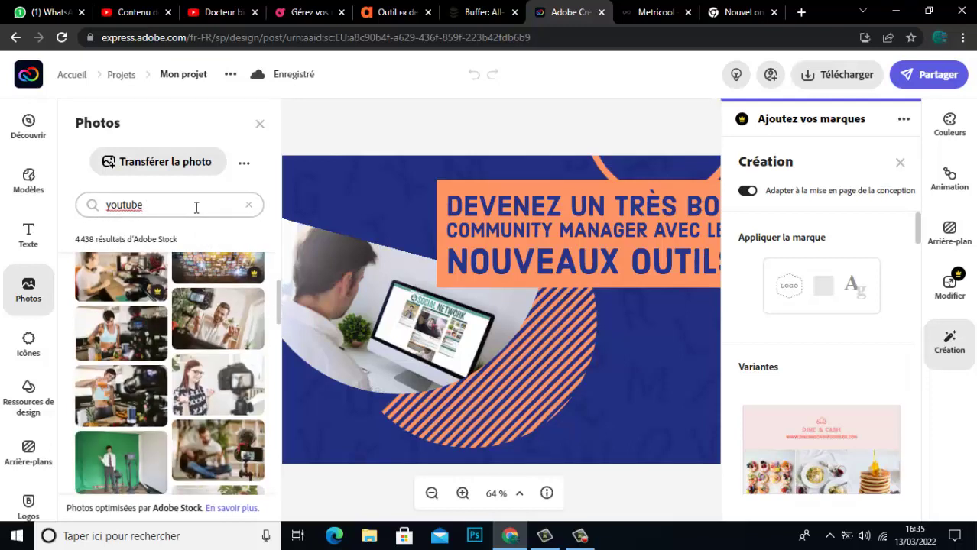
text(go)
key(Return)
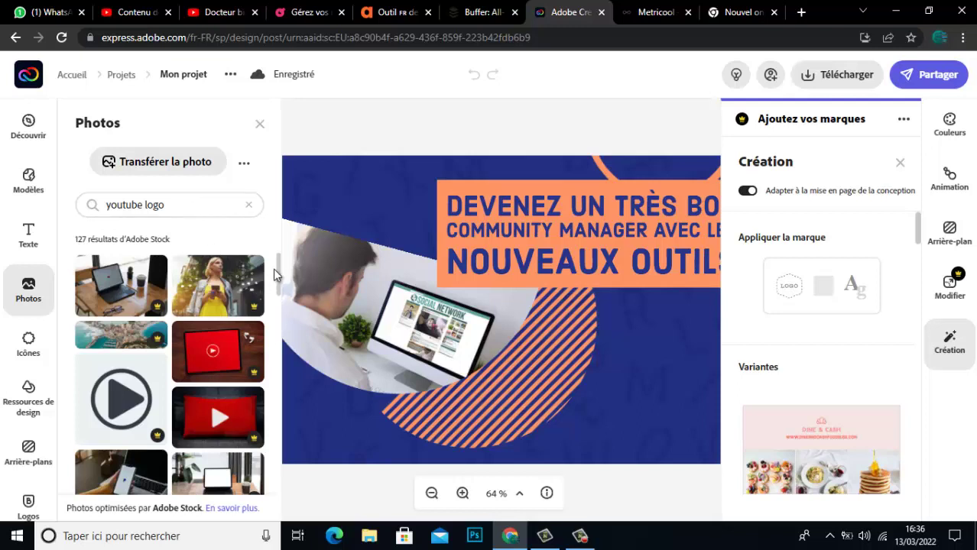
drag(277, 266, 264, 242)
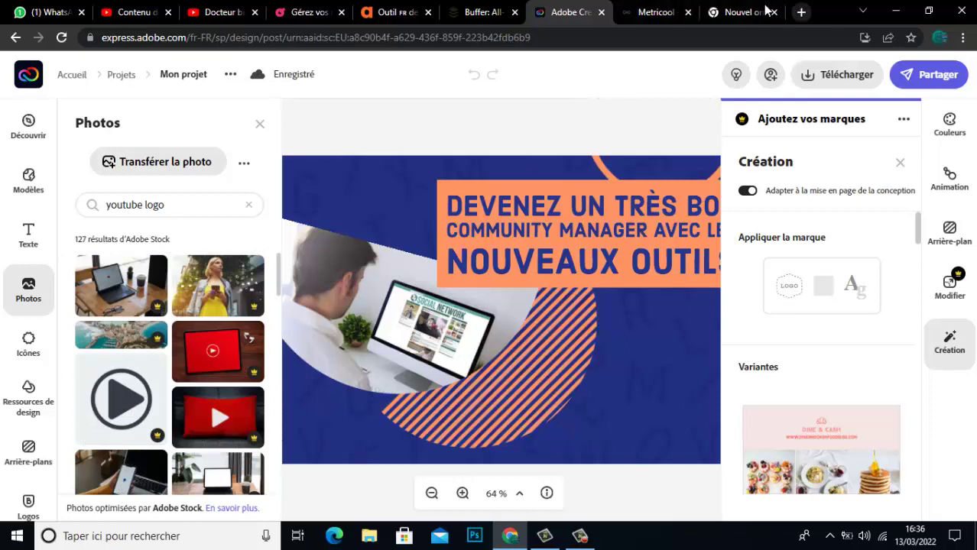
- Switch to the empty browser tab and search Google for "logo youtube", showing the image results
click(718, 15)
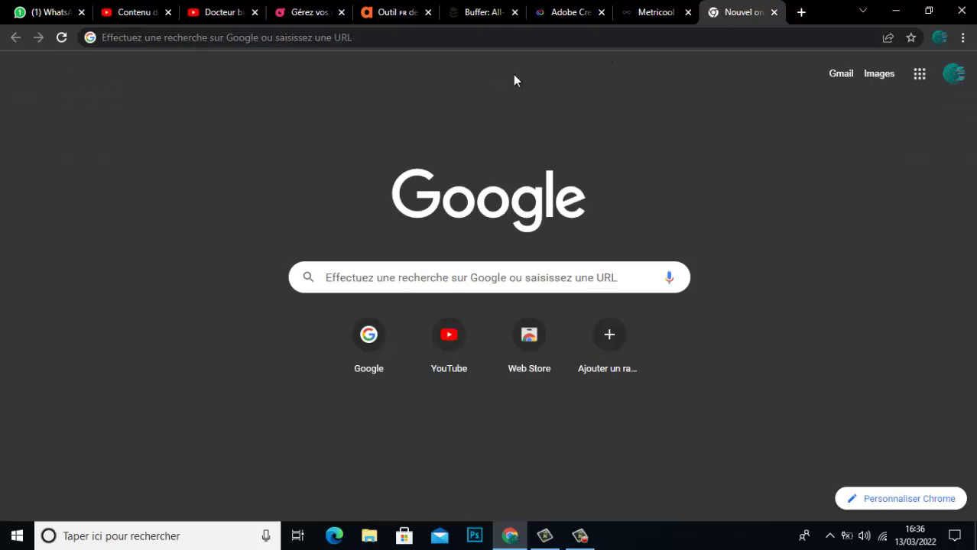
click(530, 44)
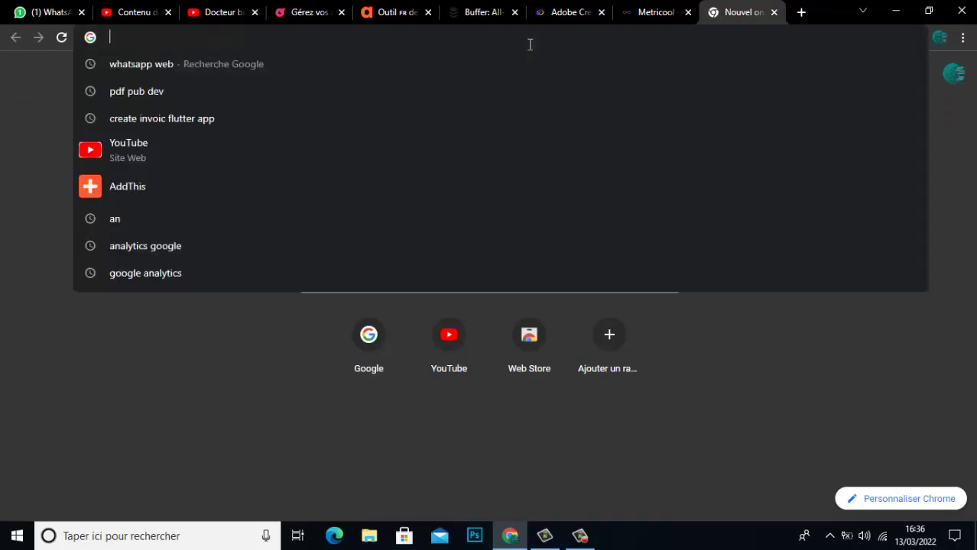
text(logo)
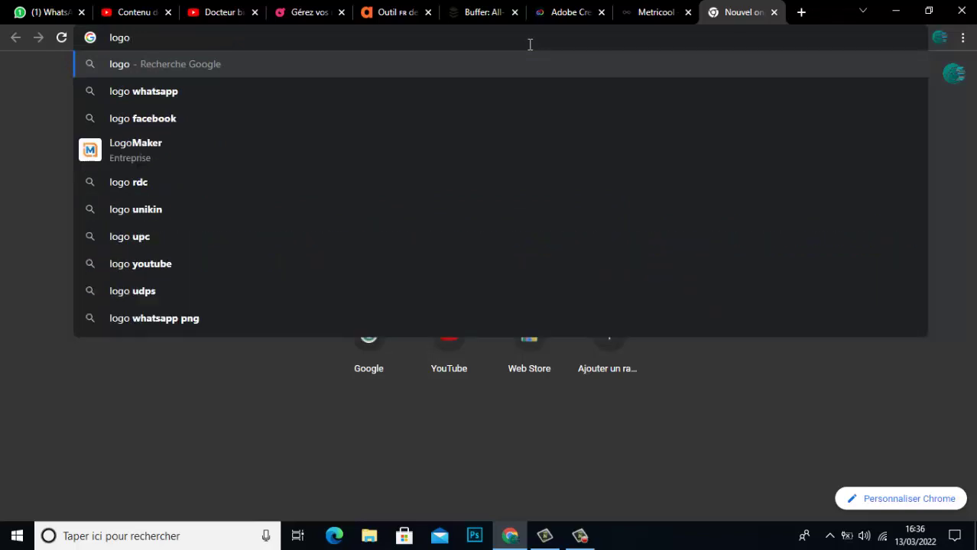
text( youtu)
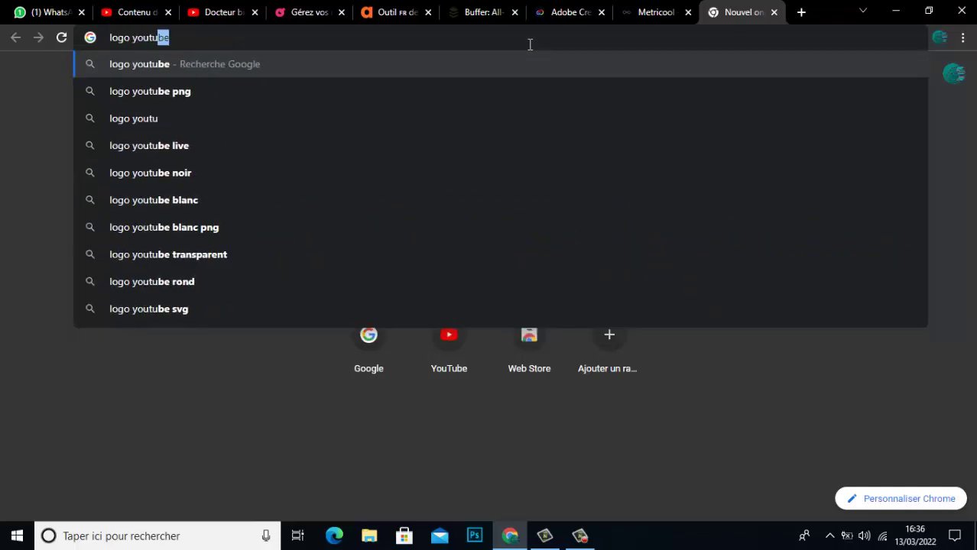
text(be)
key(Return)
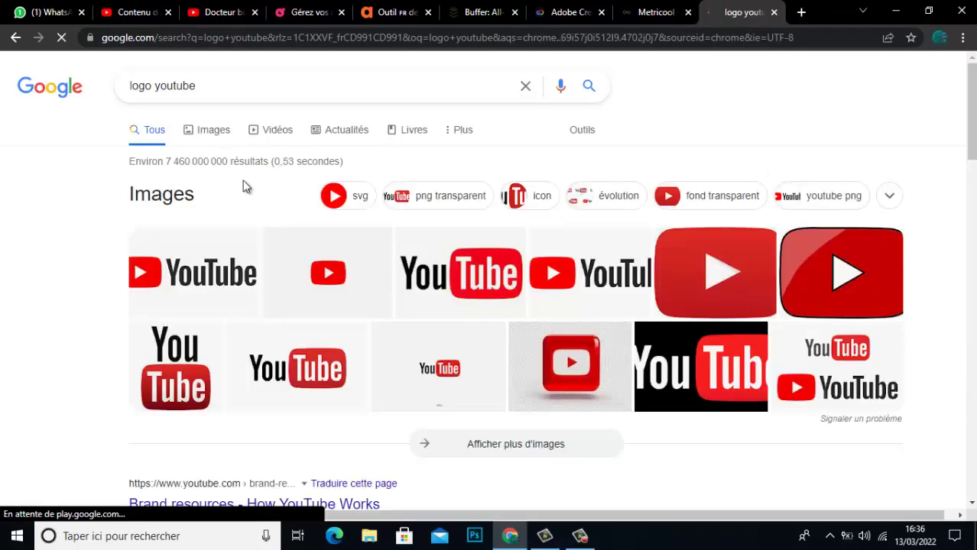
click(201, 135)
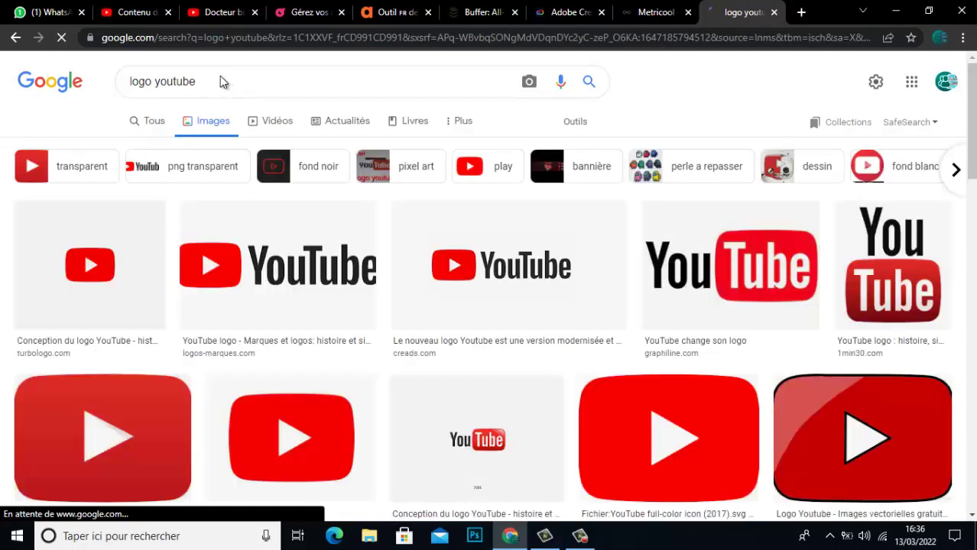
- Replace the Google image search with "abonnez-vous youtube"
click(221, 77)
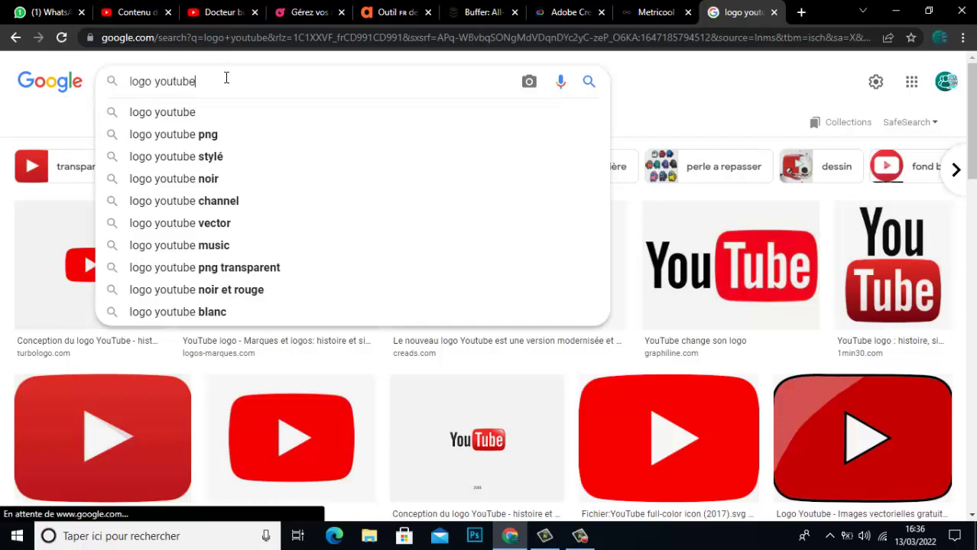
key(BackSpace)
key(BackSpace)
key(BackSpace)
key(BackSpace)
key(BackSpace)
key(BackSpace)
key(BackSpace)
key(BackSpace)
key(BackSpace)
key(BackSpace)
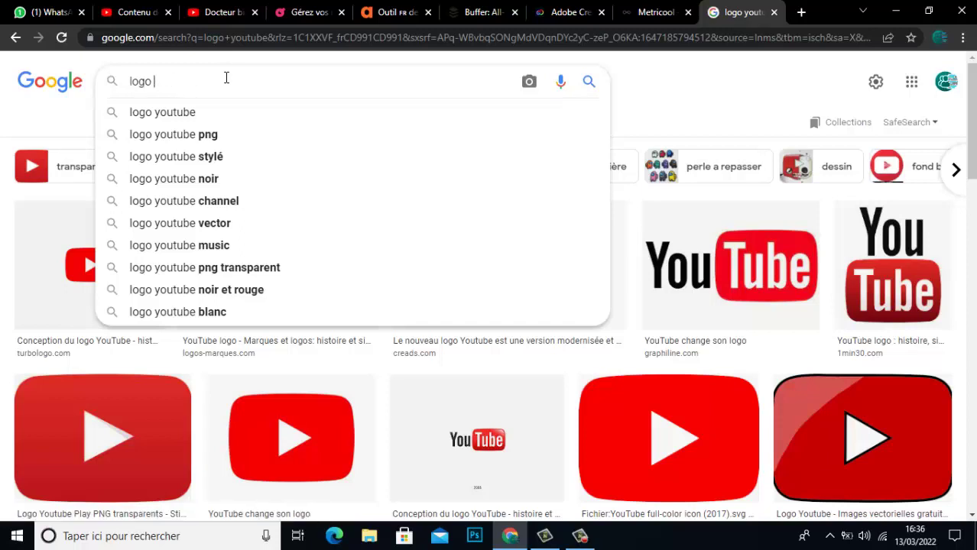
key(BackSpace)
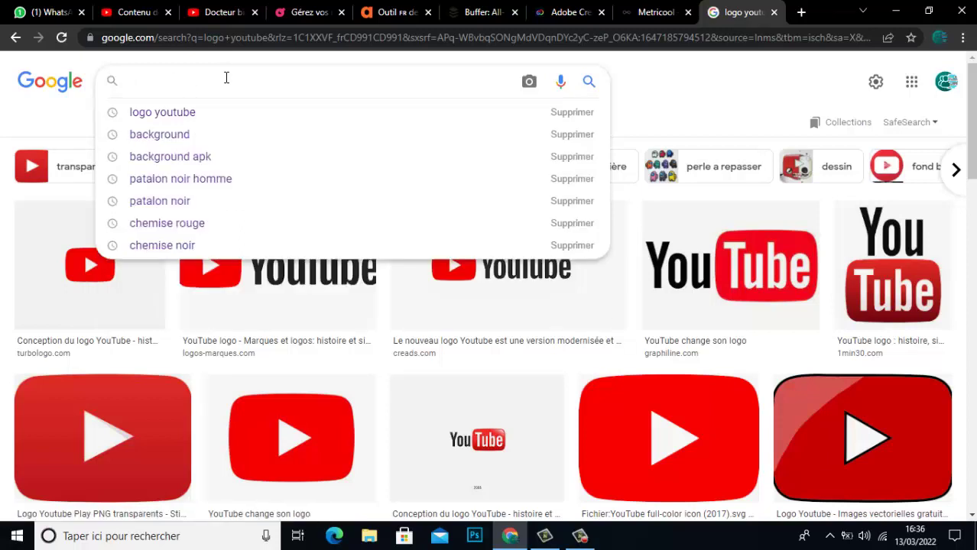
text(abo)
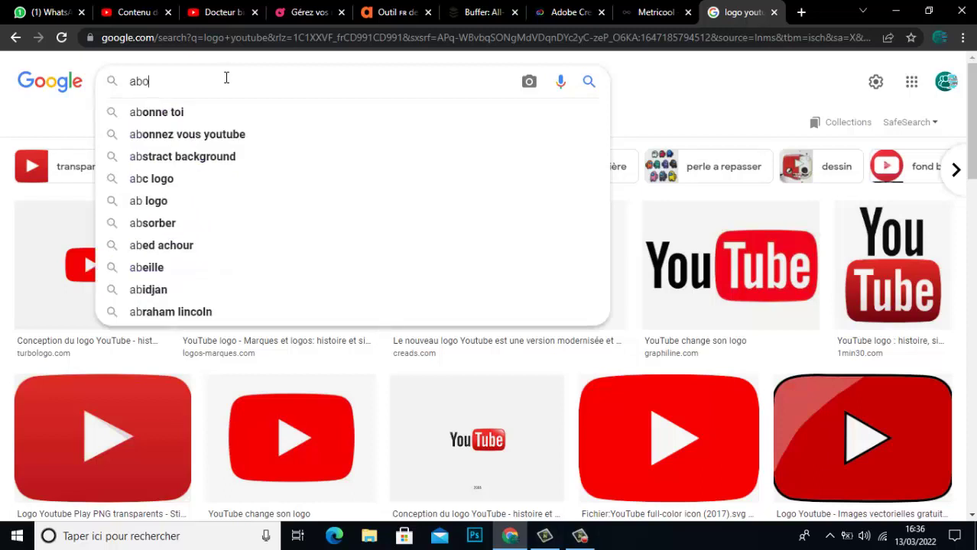
text(nne)
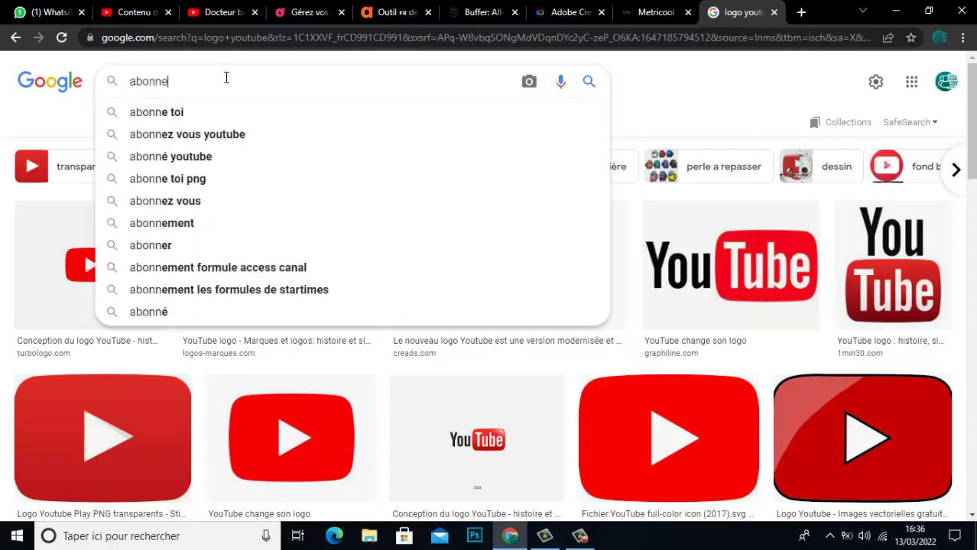
text(z)
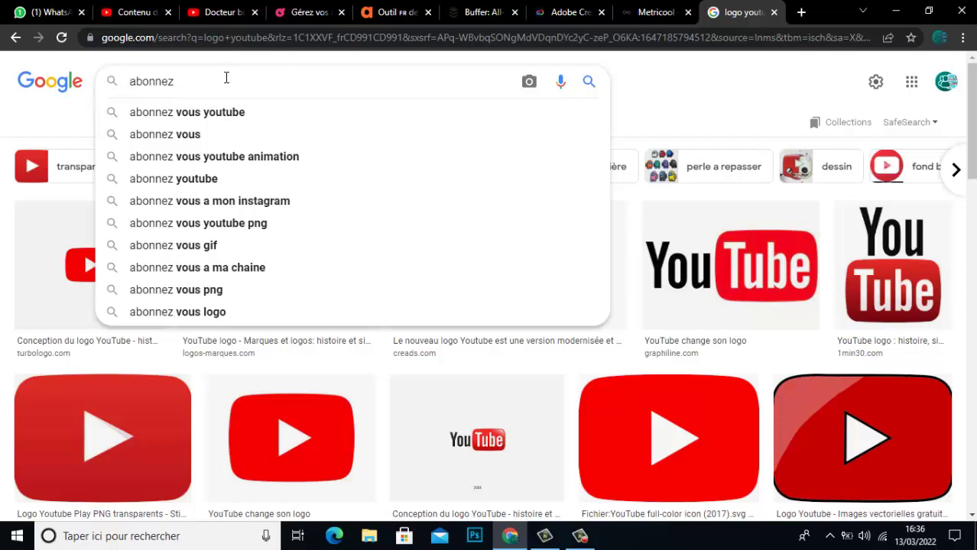
text(-v)
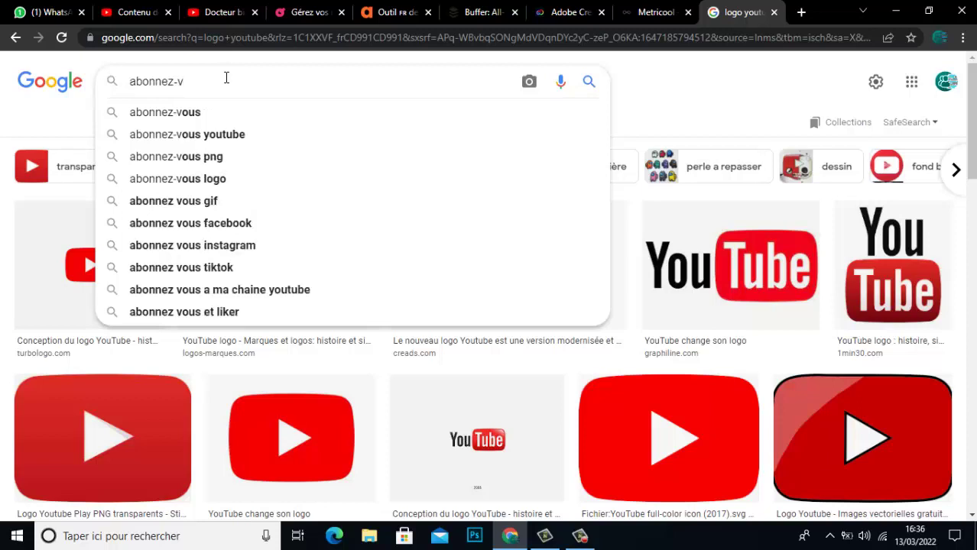
key(Down)
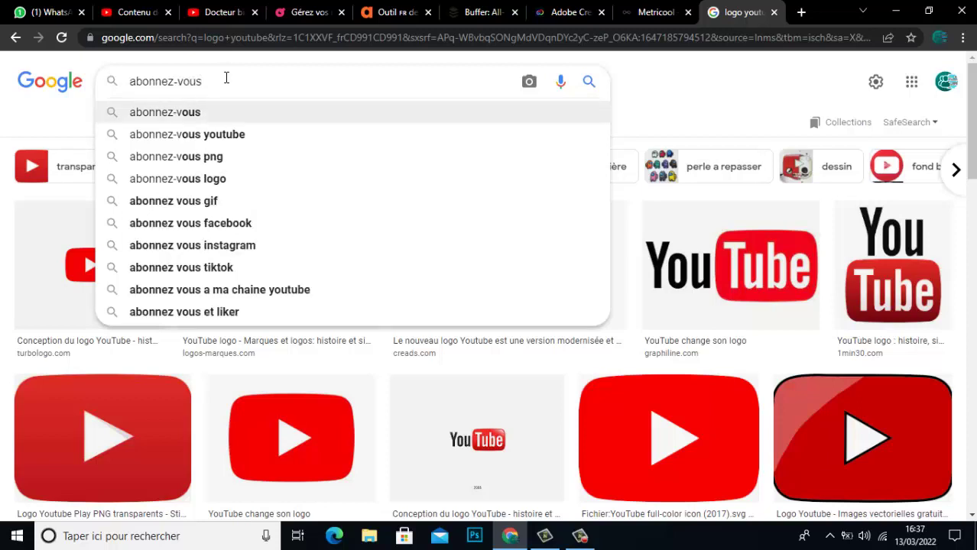
key(Down)
key(Return)
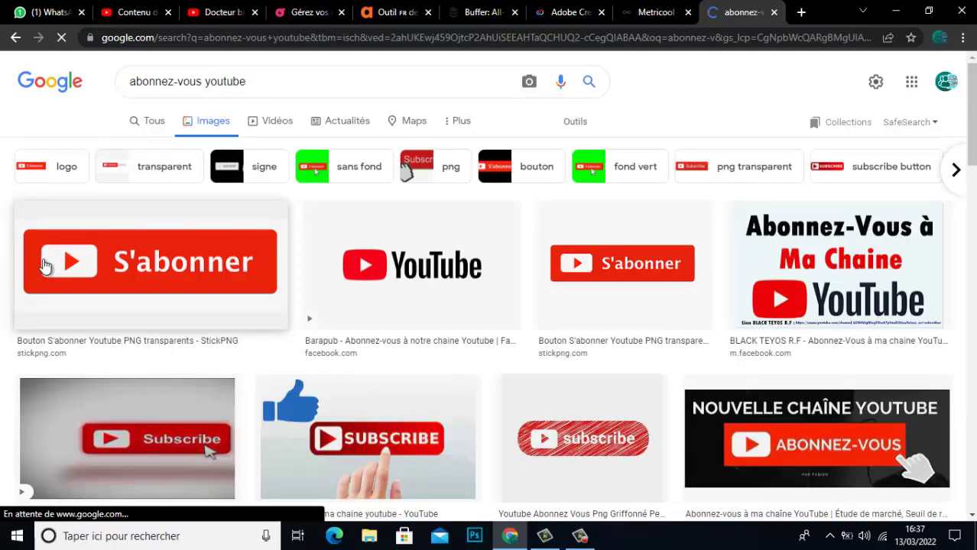
- Save the large preview of StickPNG's red "S'abonner" button image as a PNG in Téléchargements
click(200, 261)
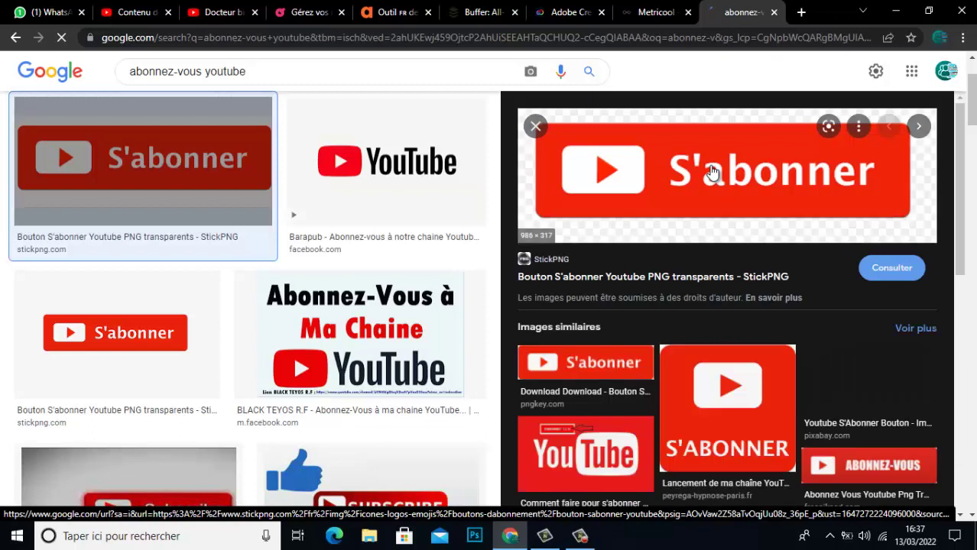
right_click(715, 166)
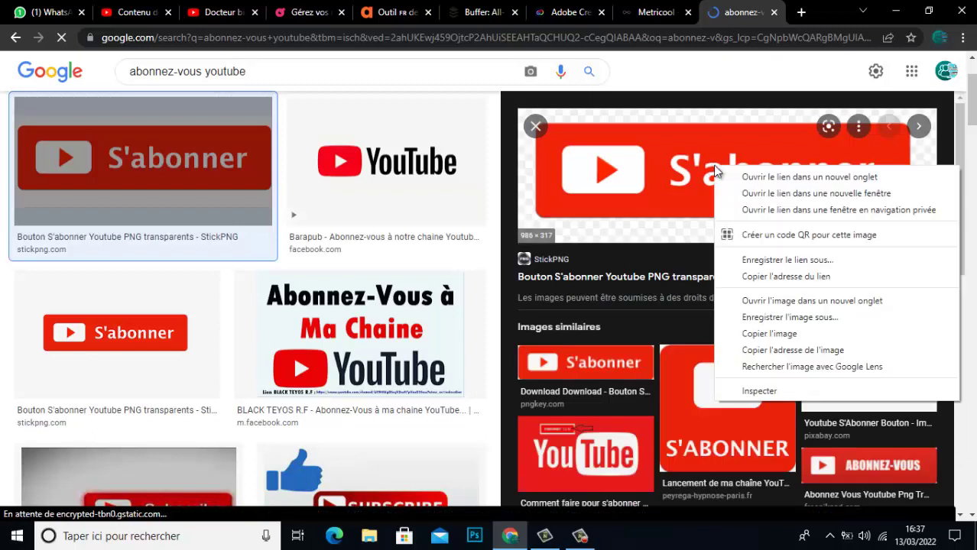
click(797, 323)
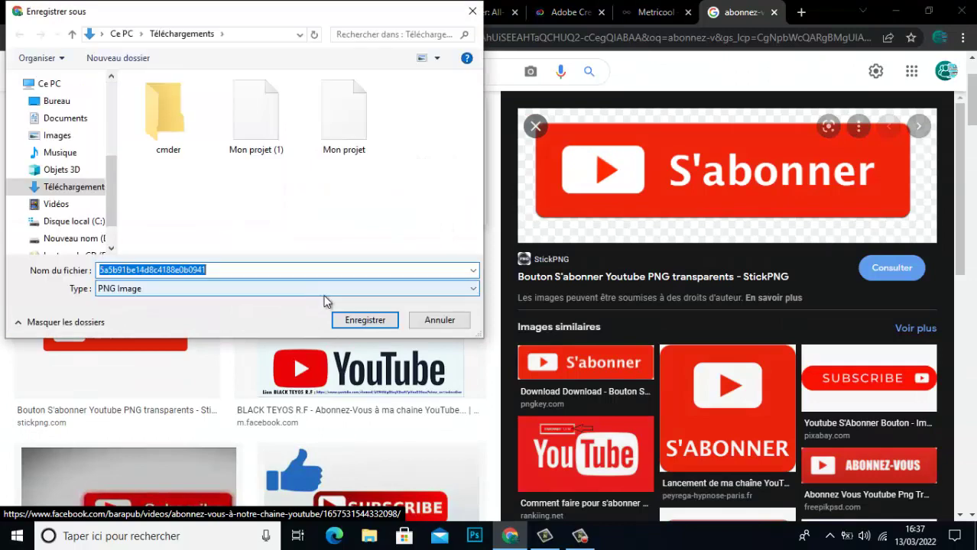
click(360, 321)
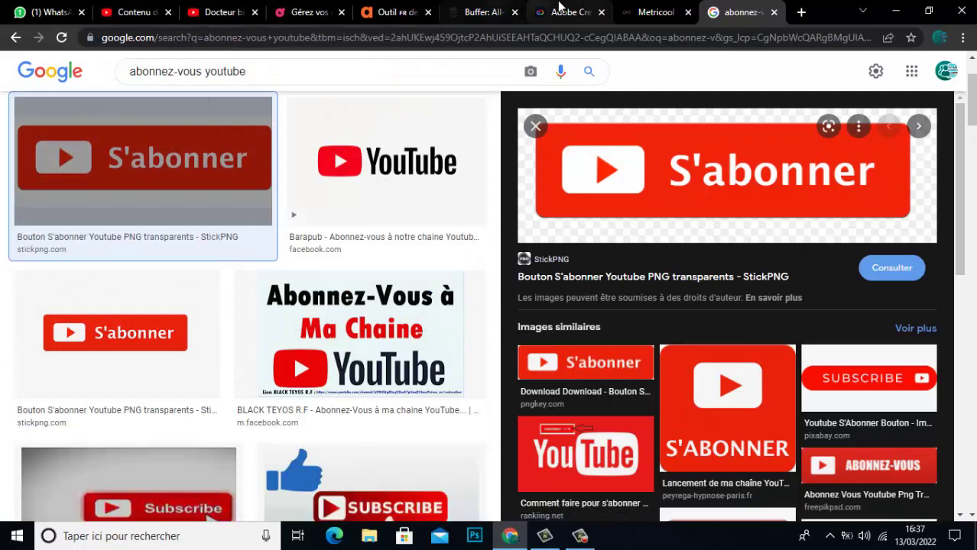
- Switch to the Adobe Creative Cloud Express tab and keep the blocked download of the "S'abonner" button PNG
click(559, 10)
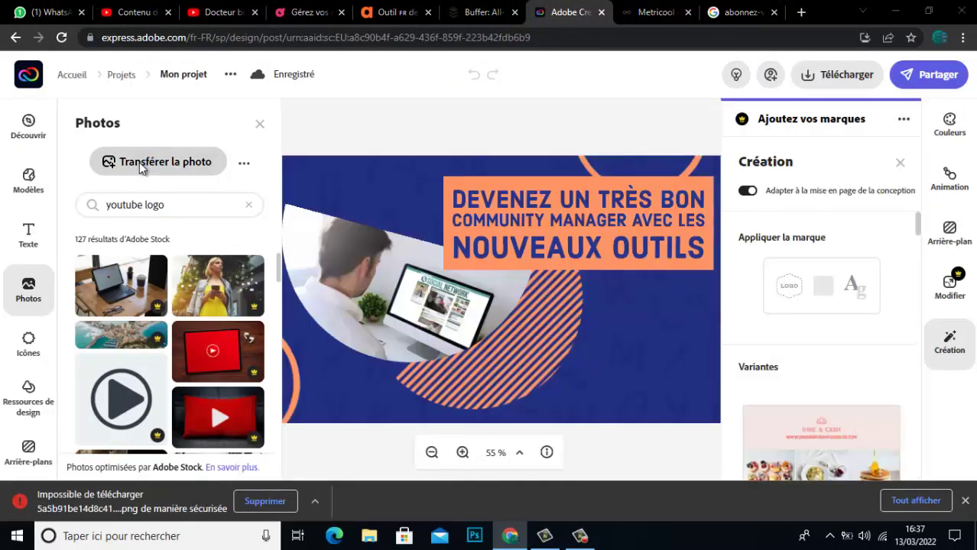
click(139, 162)
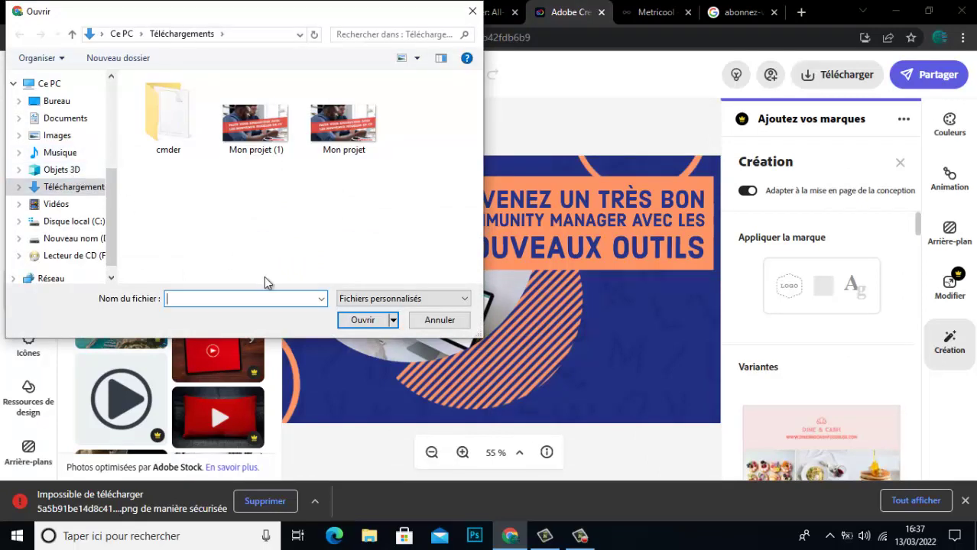
click(439, 321)
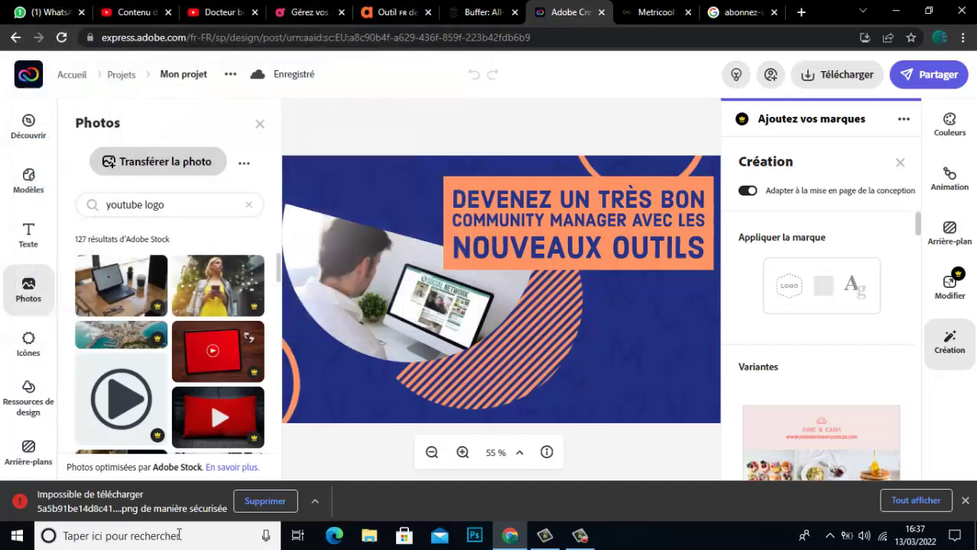
click(317, 496)
click(340, 456)
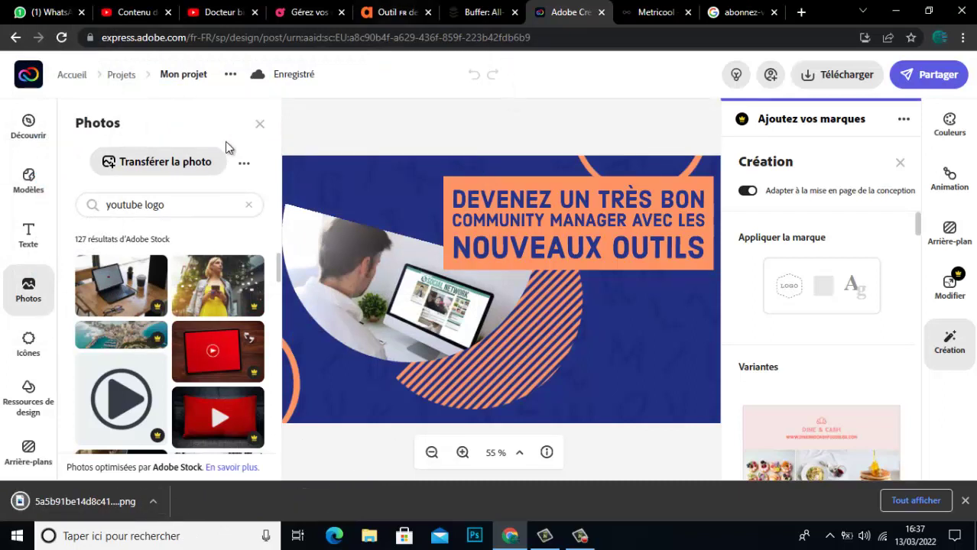
- Upload the "S'abonner" button PNG from Téléchargements and shrink it into the thumbnail's lower-right corner
click(163, 161)
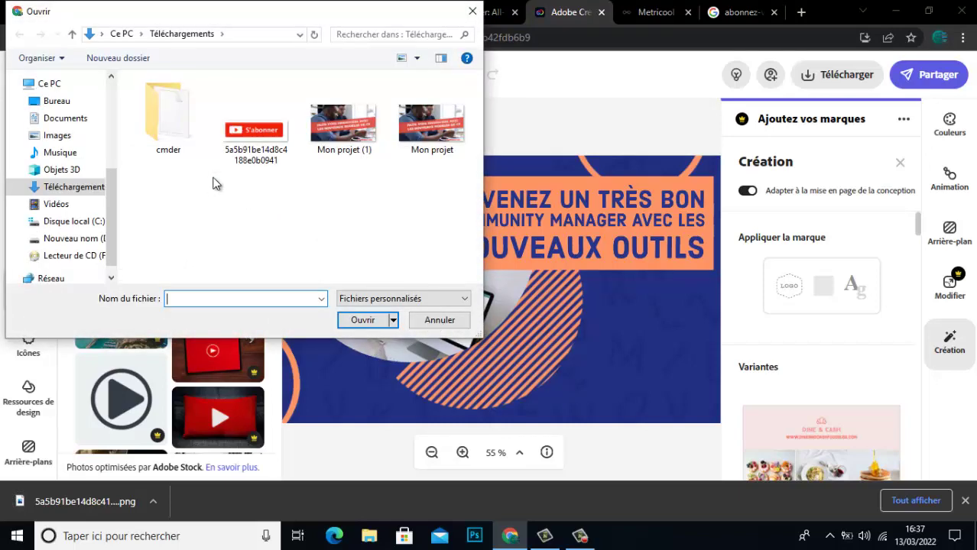
double_click(241, 158)
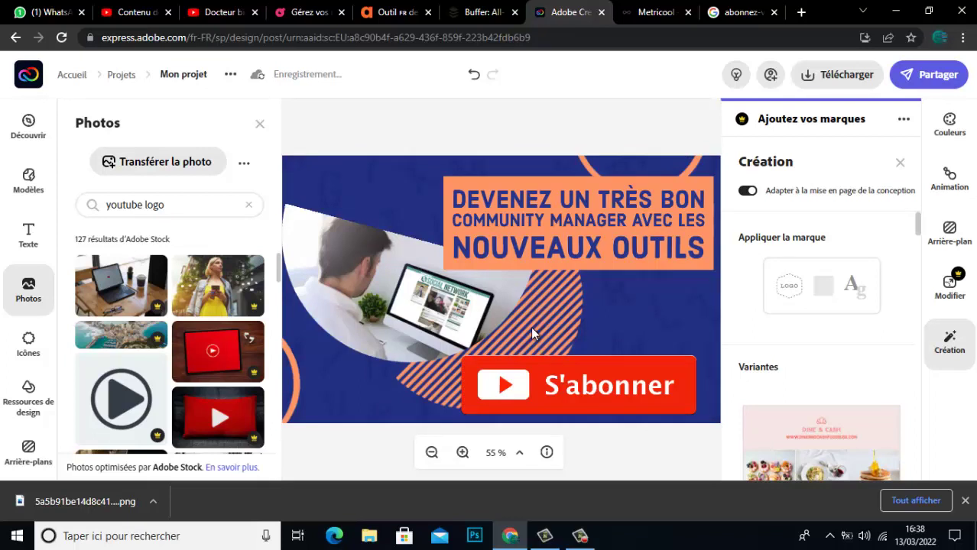
click(522, 369)
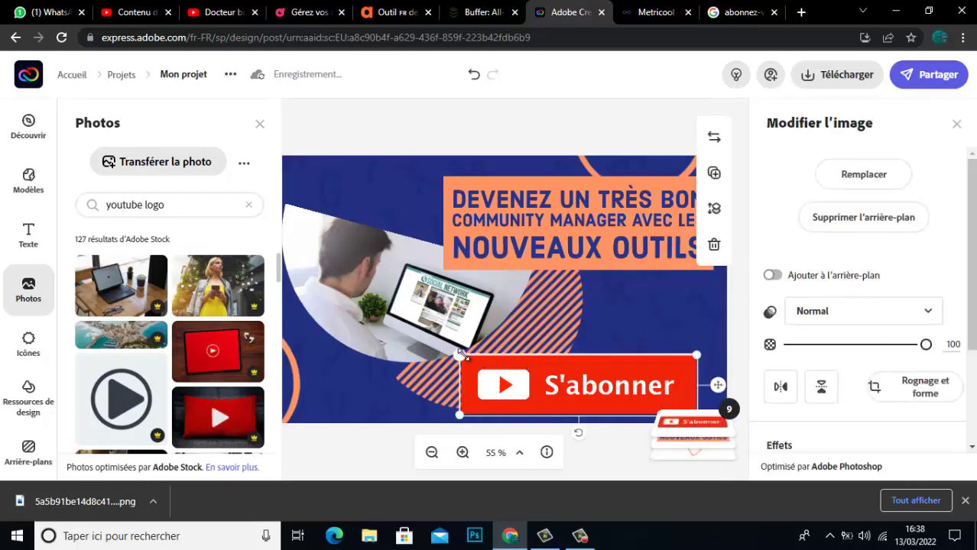
drag(459, 354, 654, 393)
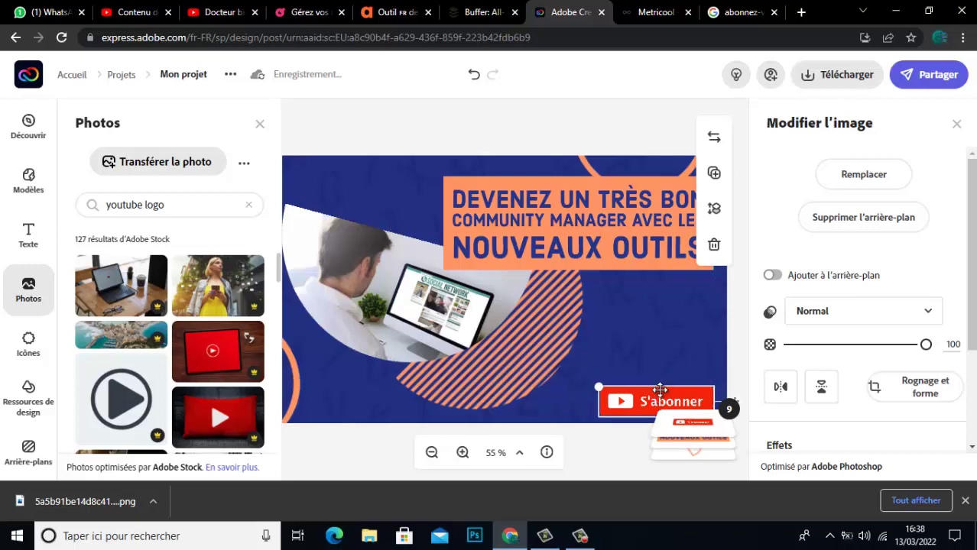
click(656, 368)
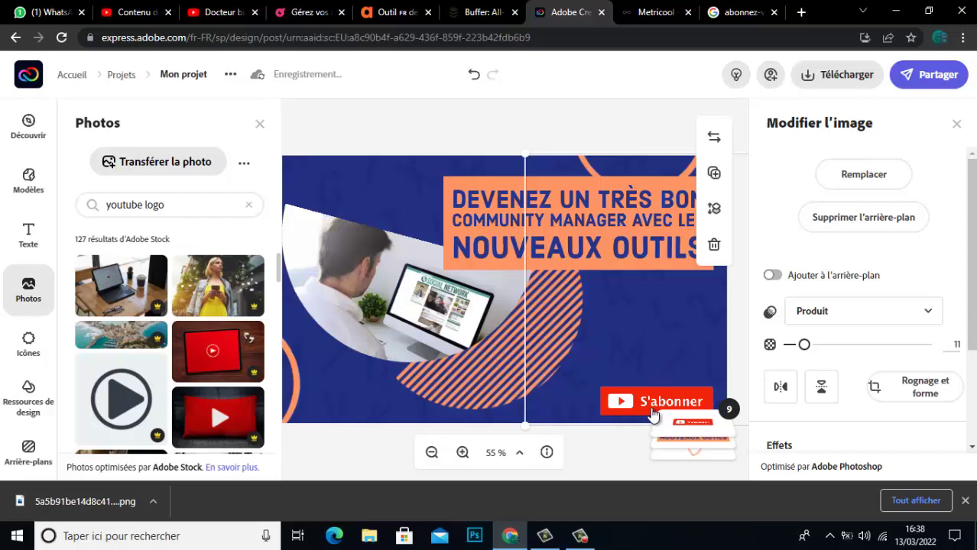
- Return to the Google results for "abonnez-vous youtube" and look through the similar images and main results for another subscribe button
click(717, 13)
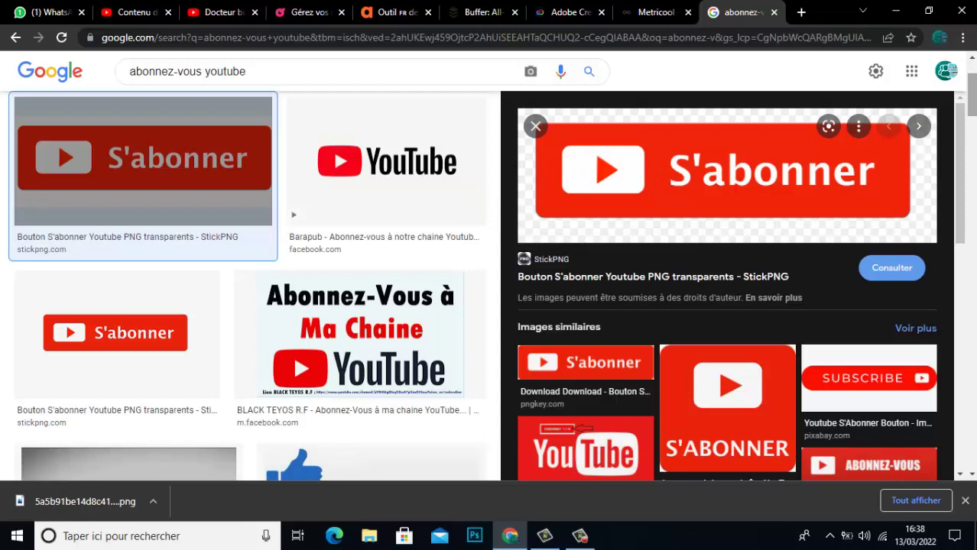
drag(962, 178, 963, 220)
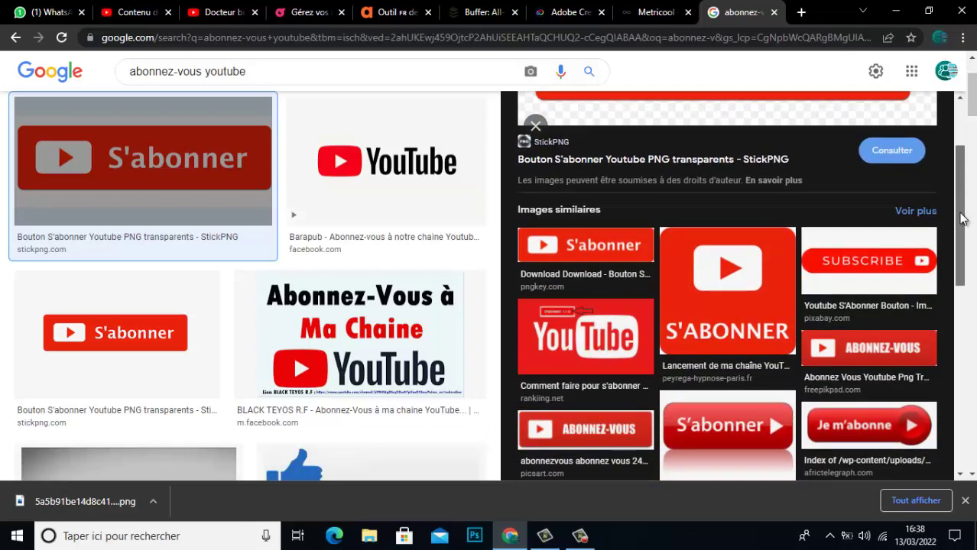
drag(962, 219, 961, 318)
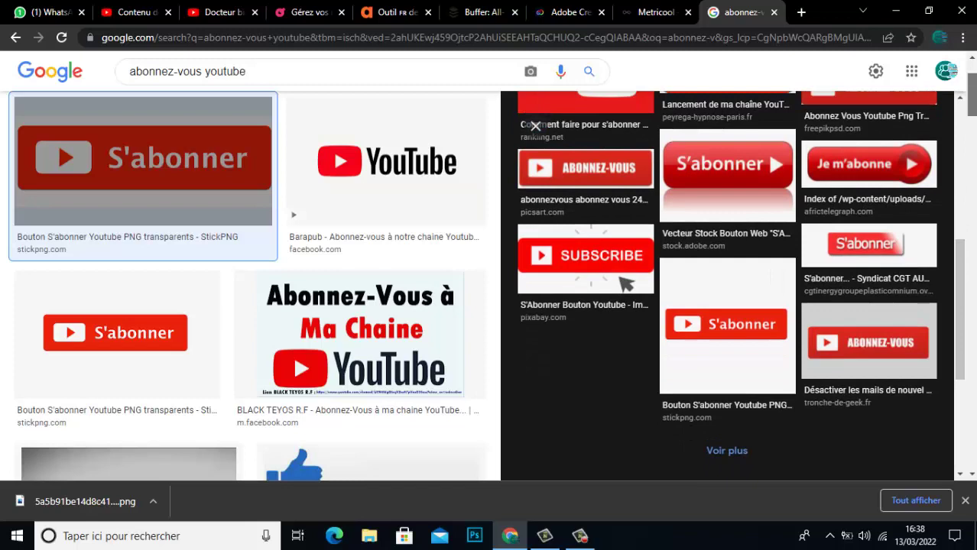
scroll(249, 287, down, 7)
scroll(248, 287, up, 3)
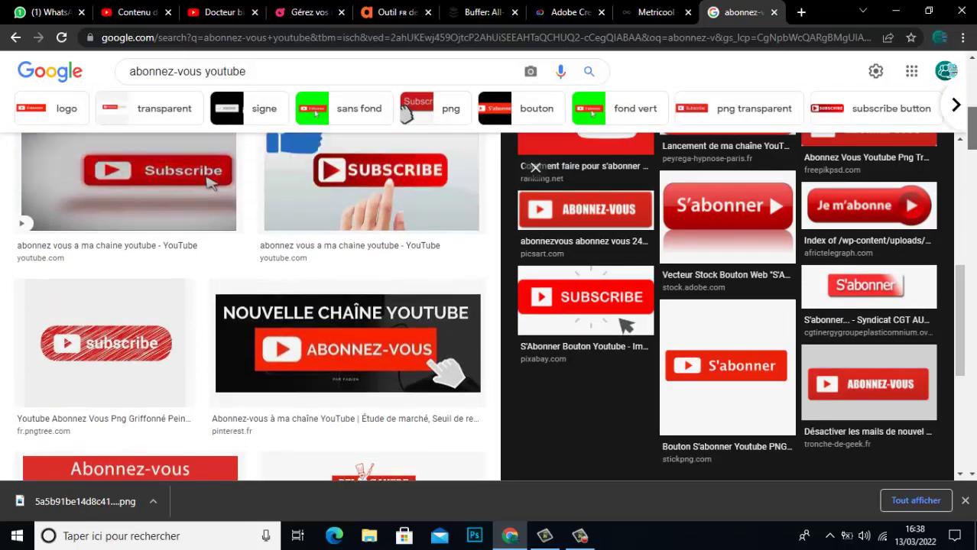
scroll(248, 286, down, 4)
scroll(248, 286, down, 2)
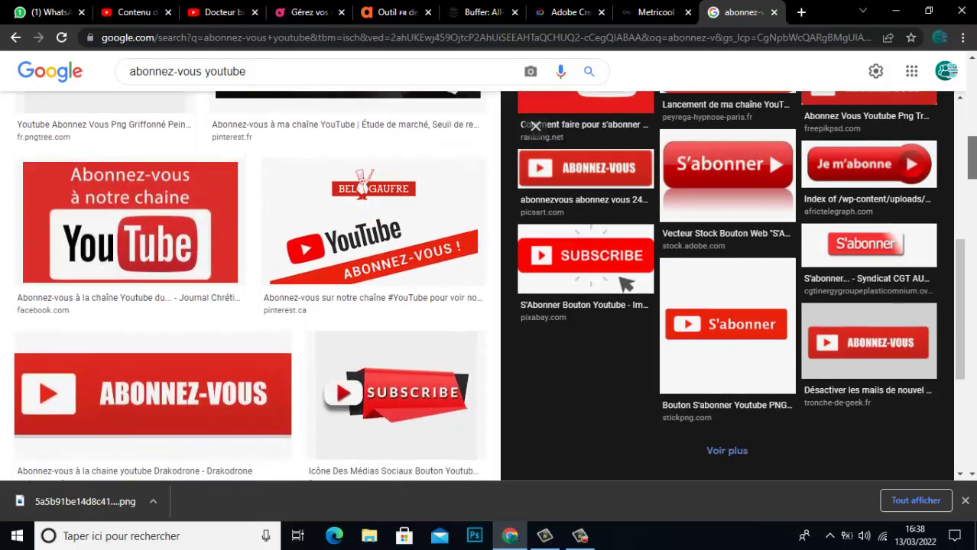
scroll(158, 474, down, 2)
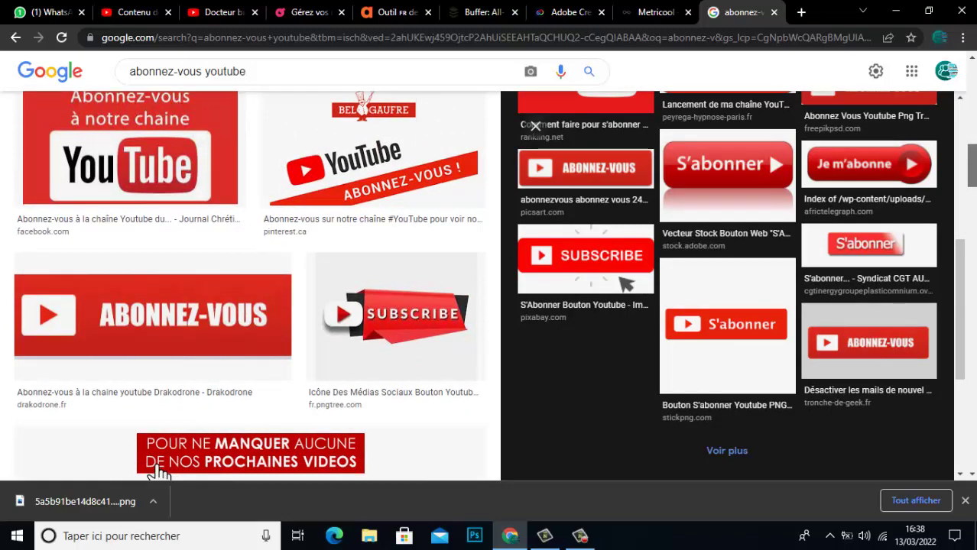
scroll(158, 474, down, 1)
scroll(404, 171, up, 6)
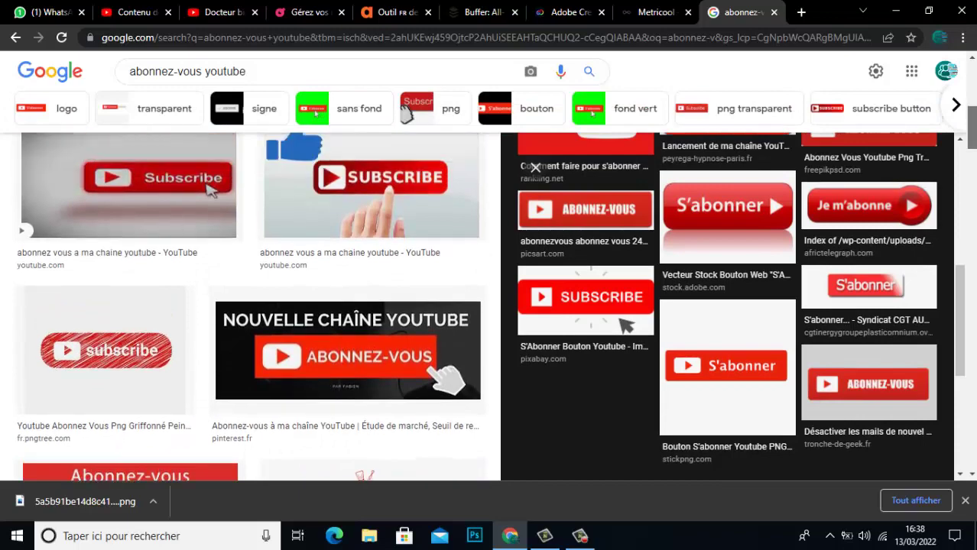
scroll(405, 113, down, 5)
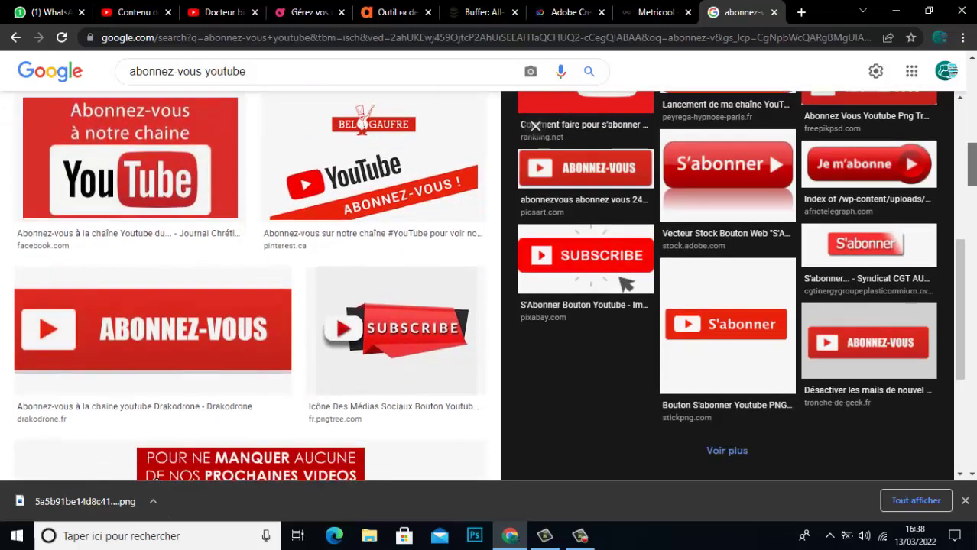
scroll(157, 374, down, 6)
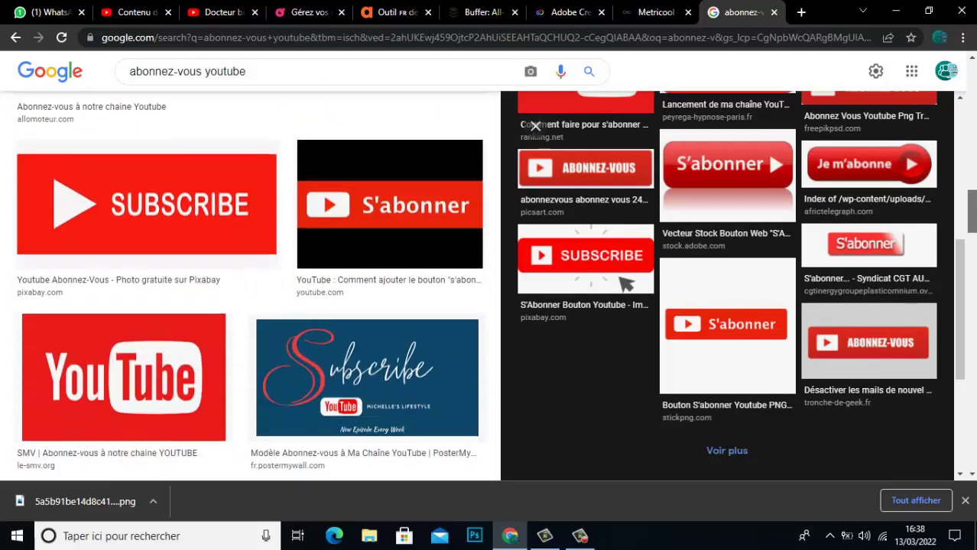
scroll(423, 384, down, 3)
drag(973, 222, 972, 74)
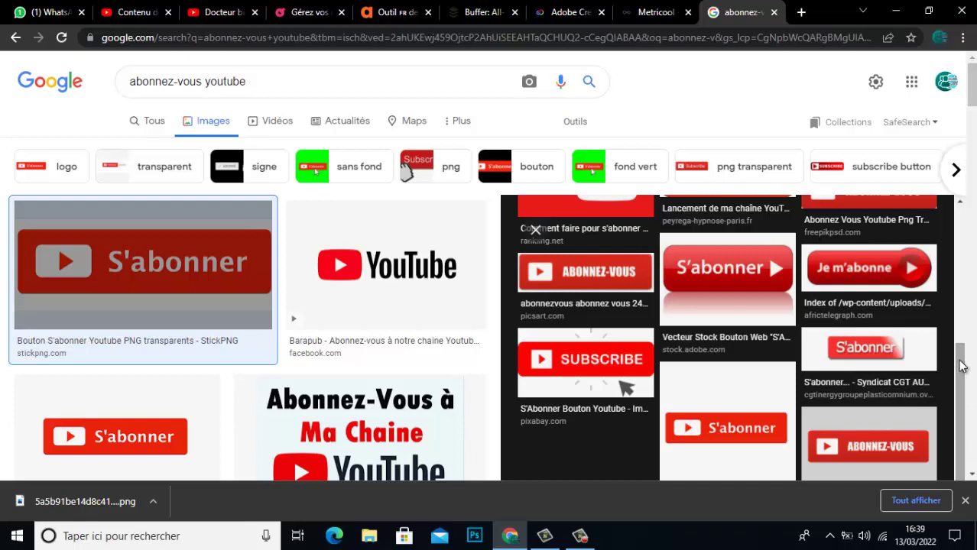
- Open the freepikpsd "ABONNEZ-VOUS" button among the similar images and look through its related images
drag(963, 365, 962, 320)
click(894, 310)
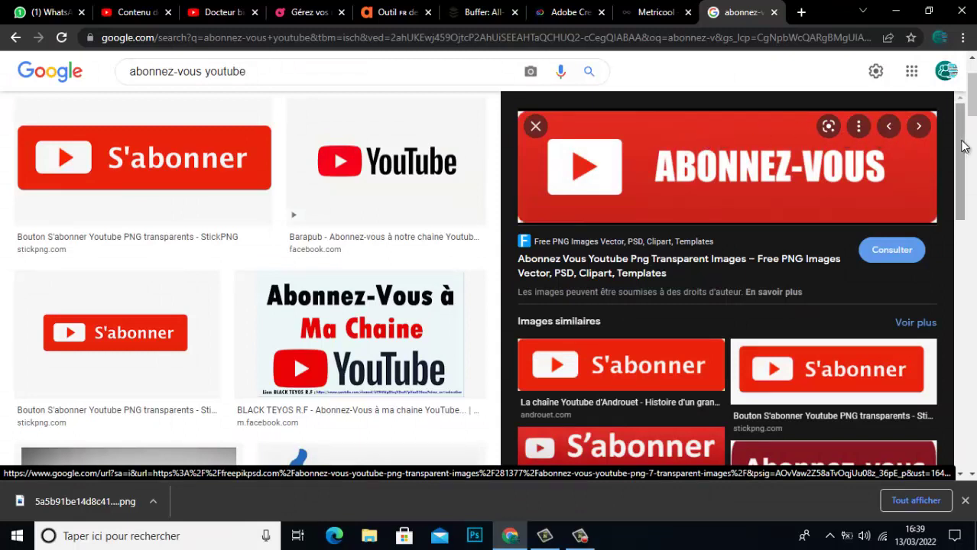
drag(963, 147, 963, 339)
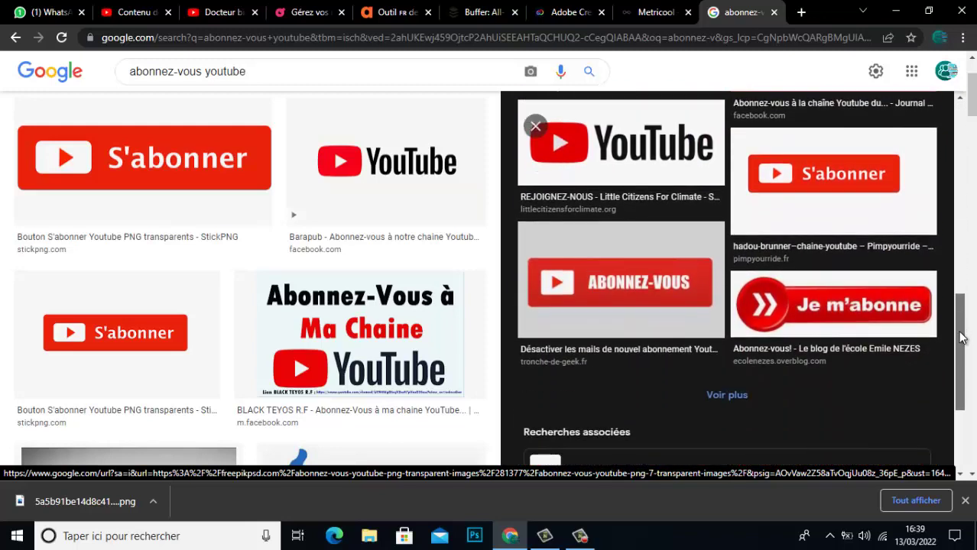
scroll(962, 338, up, 3)
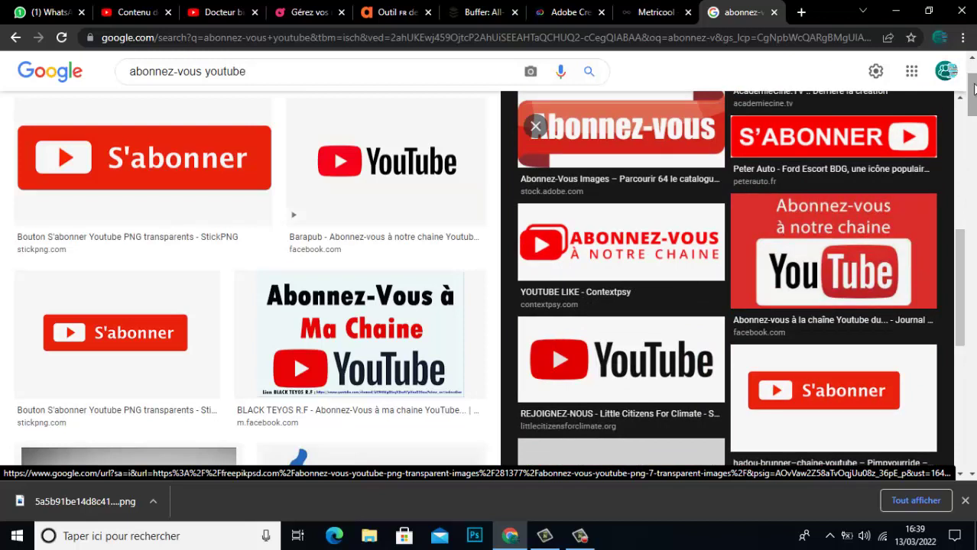
- Refine the Google image search to "abonnez-vous youtube png"
click(332, 73)
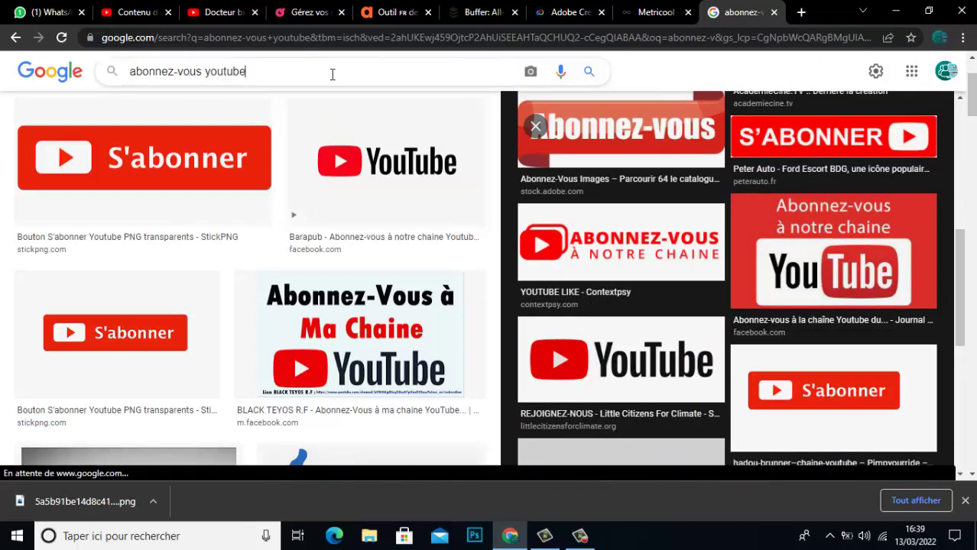
text(png)
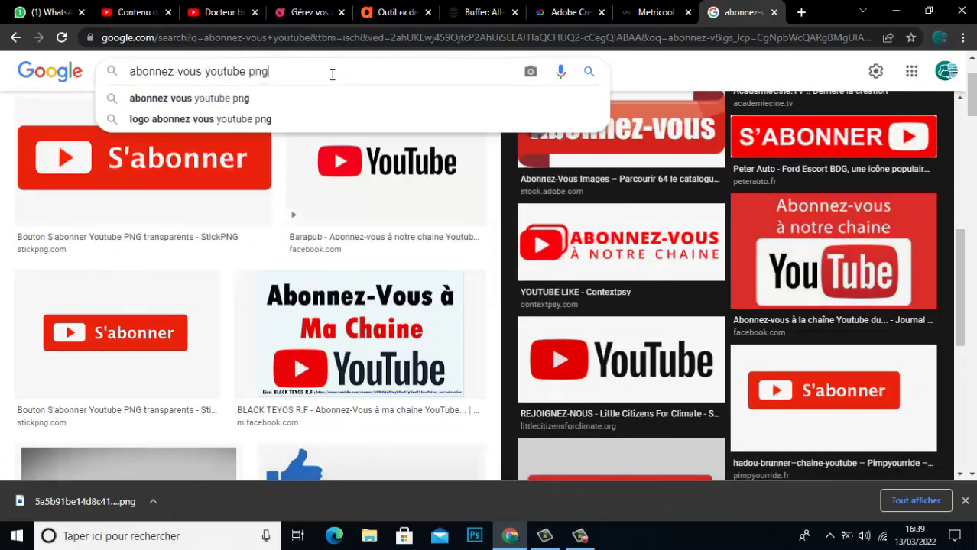
key(Return)
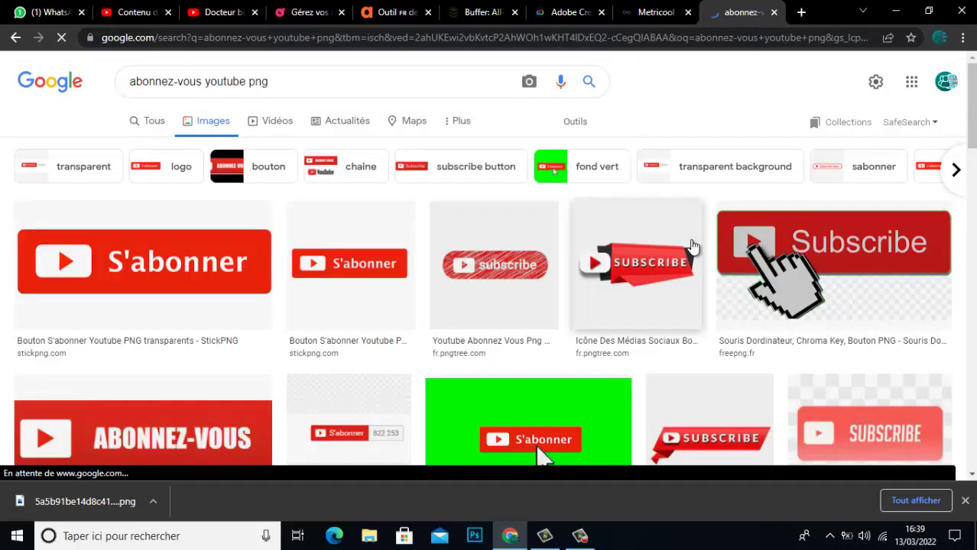
- Save the large preview of Freepikpsd's red "ABONNEZ-VOUS" button as a PNG in Téléchargements
click(216, 437)
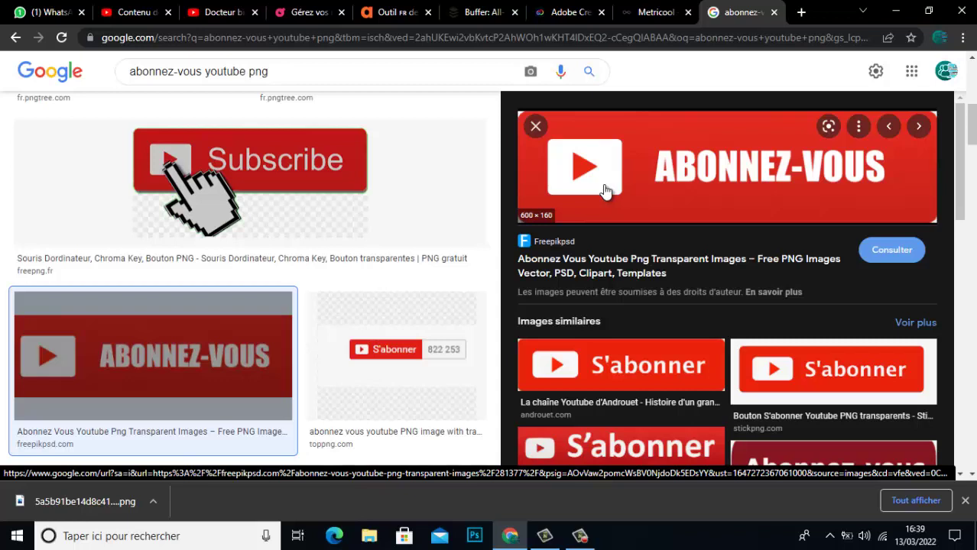
right_click(603, 184)
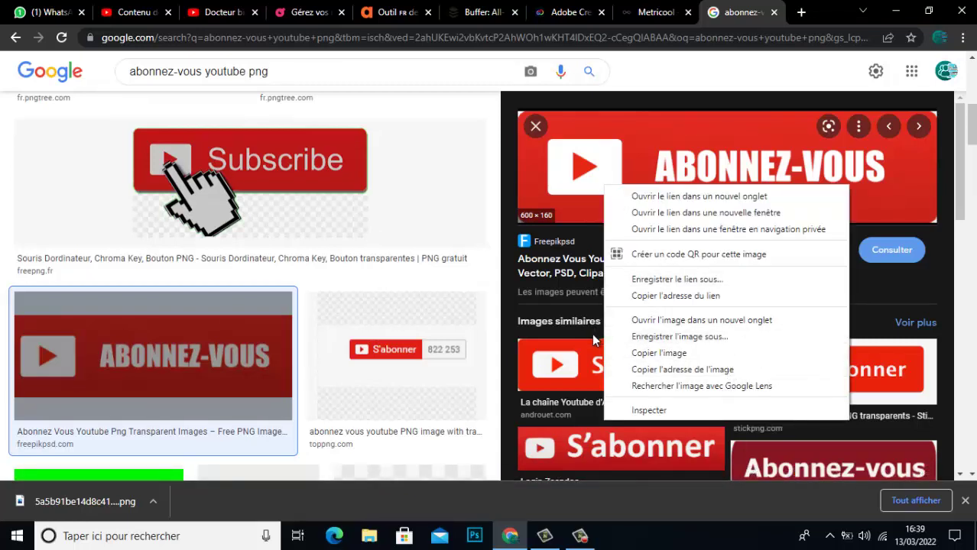
click(663, 337)
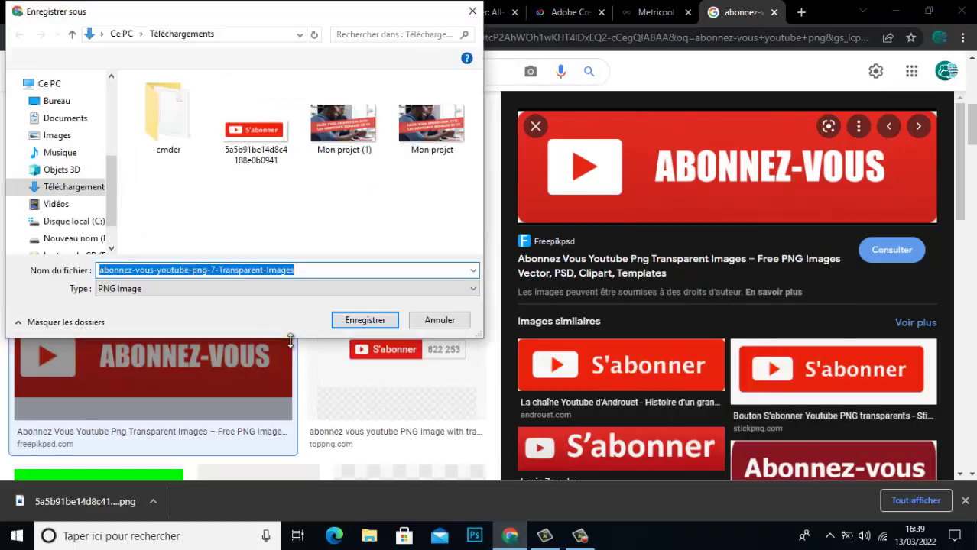
click(348, 323)
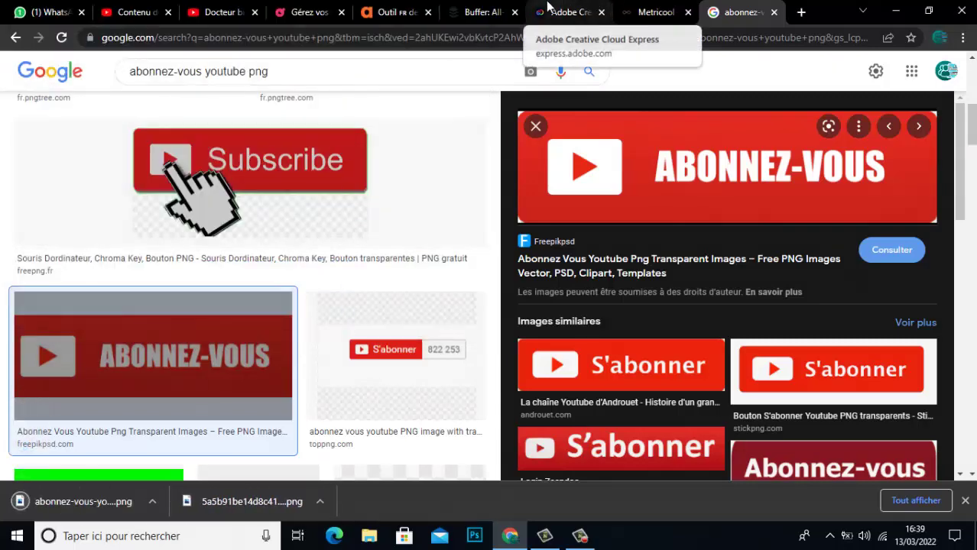
- Switch back to Adobe Creative Cloud Express and delete the small "S'abonner" button from the thumbnail
click(575, 11)
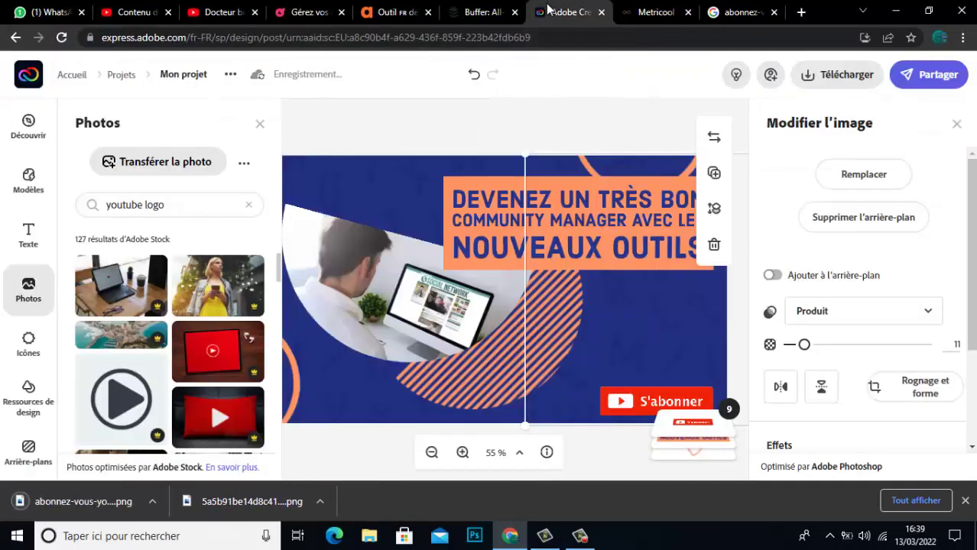
click(648, 392)
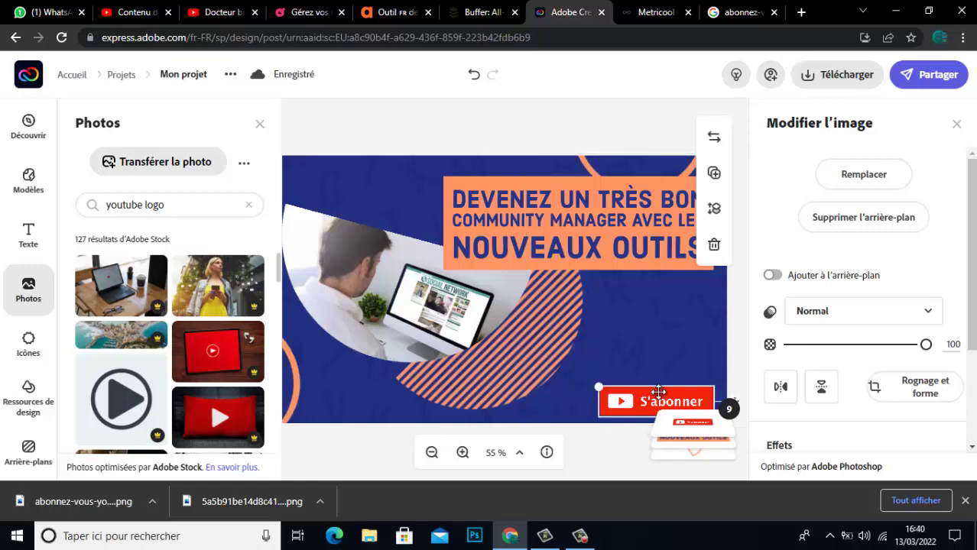
click(716, 243)
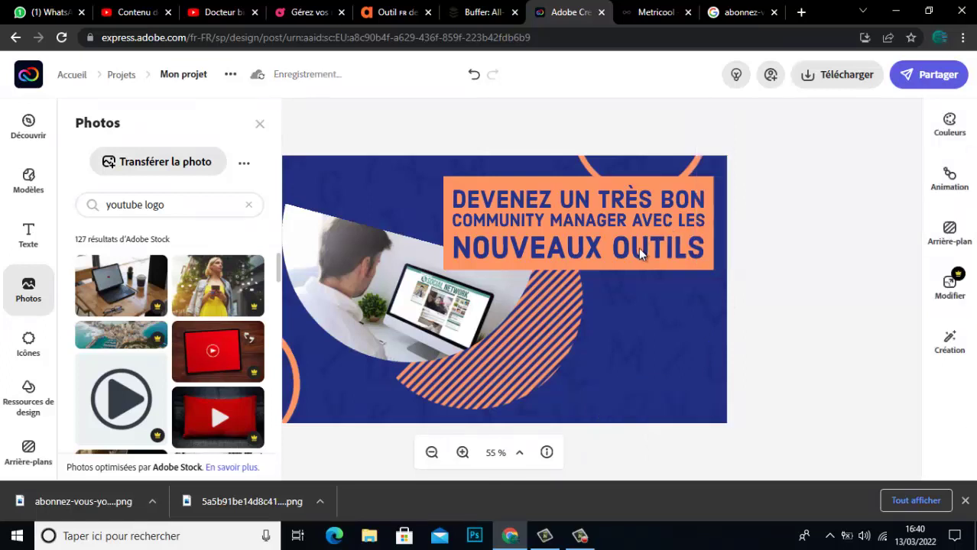
- Upload the downloaded "S'abonner" button image to the thumbnail again and select it
click(169, 159)
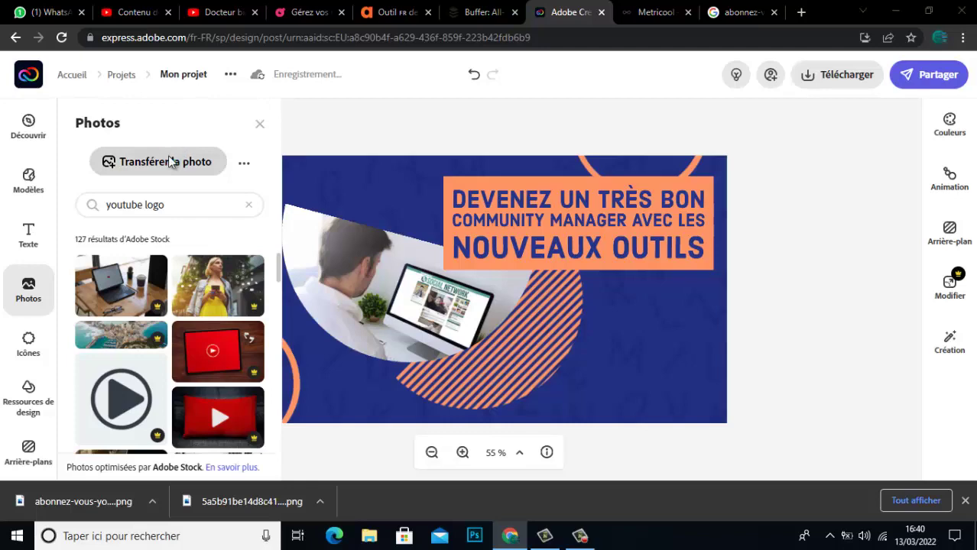
double_click(258, 144)
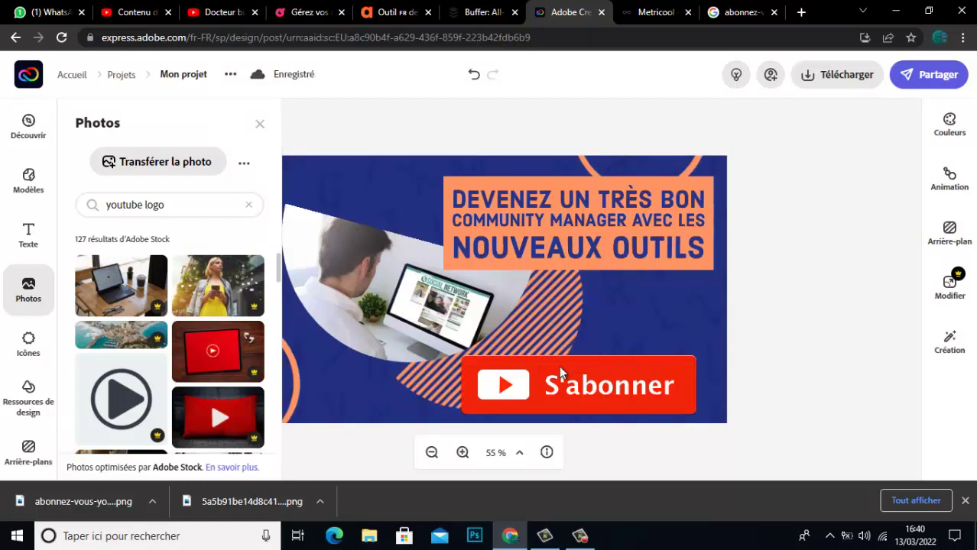
click(685, 373)
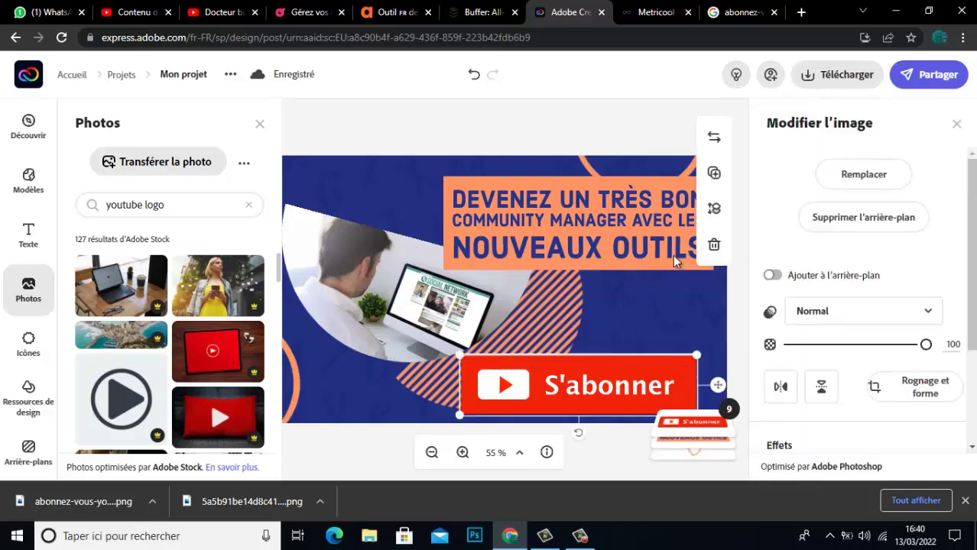
- Delete the "S'abonner" button from the thumbnail and upload the downloaded abonnez-vous-youtube-png-7-Transparent-Images file in its place
click(705, 245)
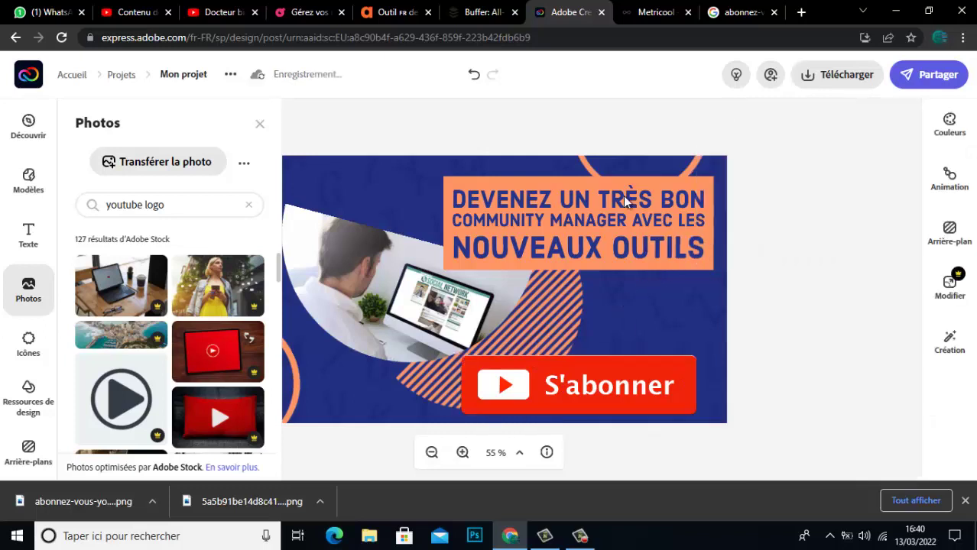
click(148, 165)
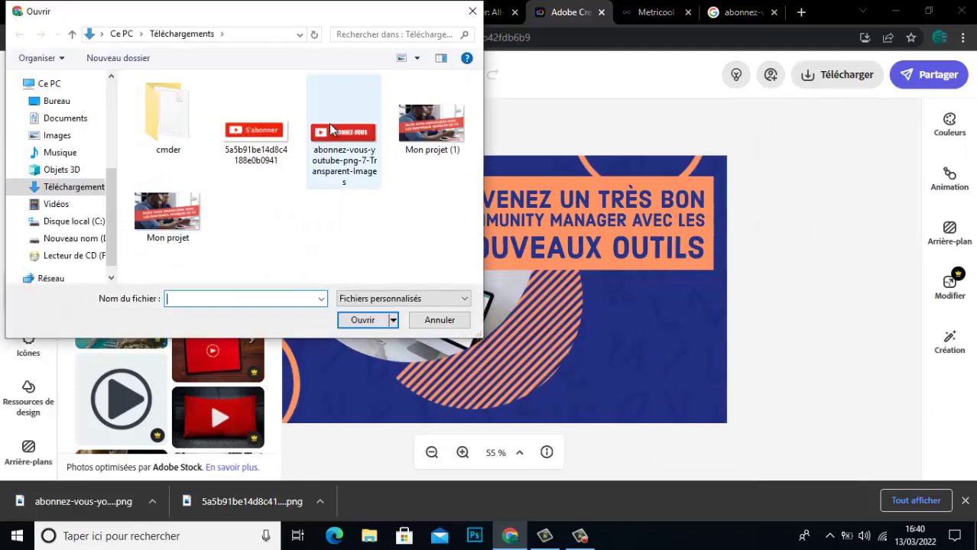
double_click(338, 129)
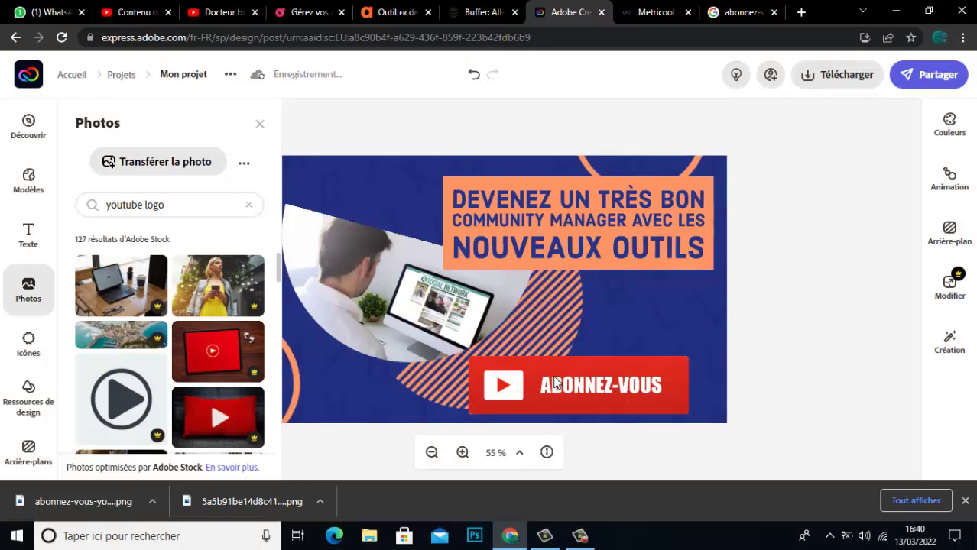
- Shrink the red "ABONNEZ-VOUS" button to roughly half its width, keeping it near the thumbnail's lower-right corner
click(579, 374)
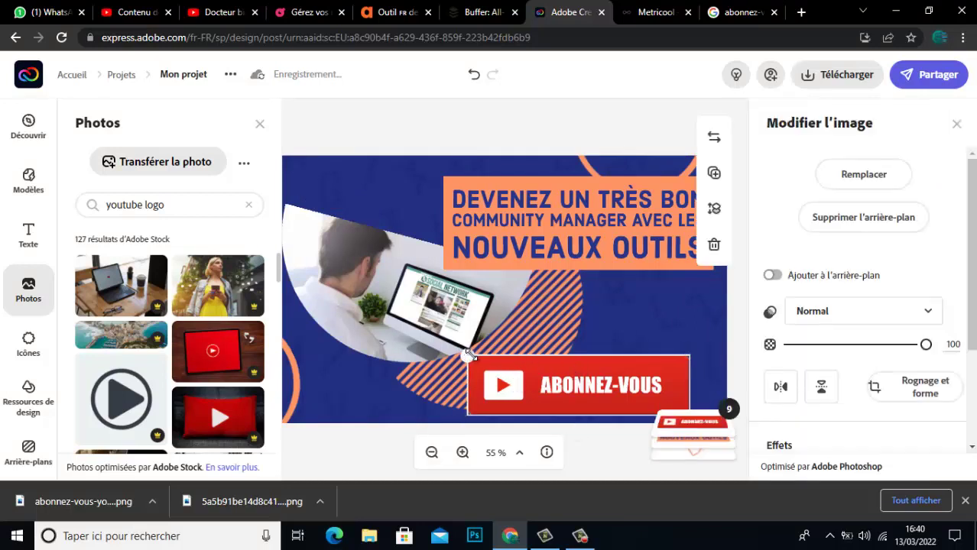
drag(466, 355, 594, 373)
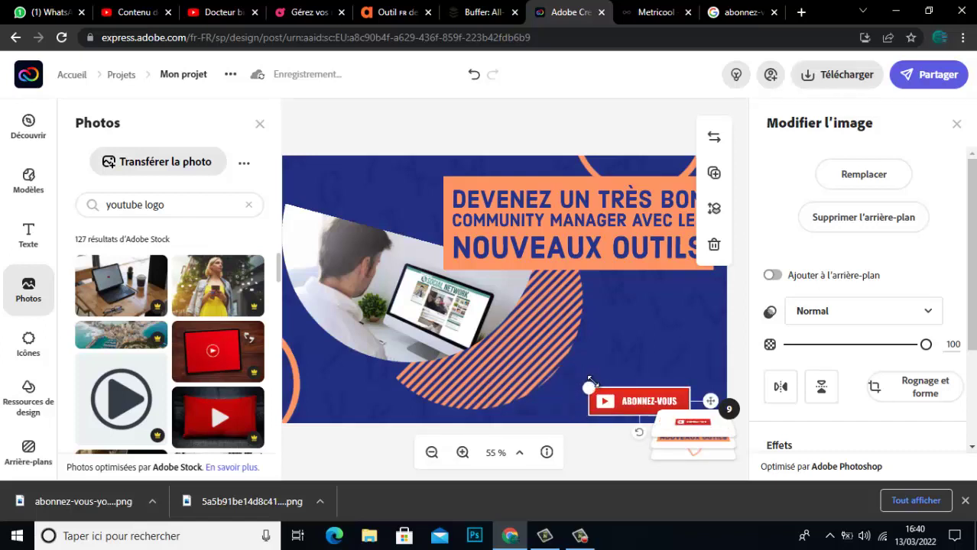
drag(590, 385, 574, 384)
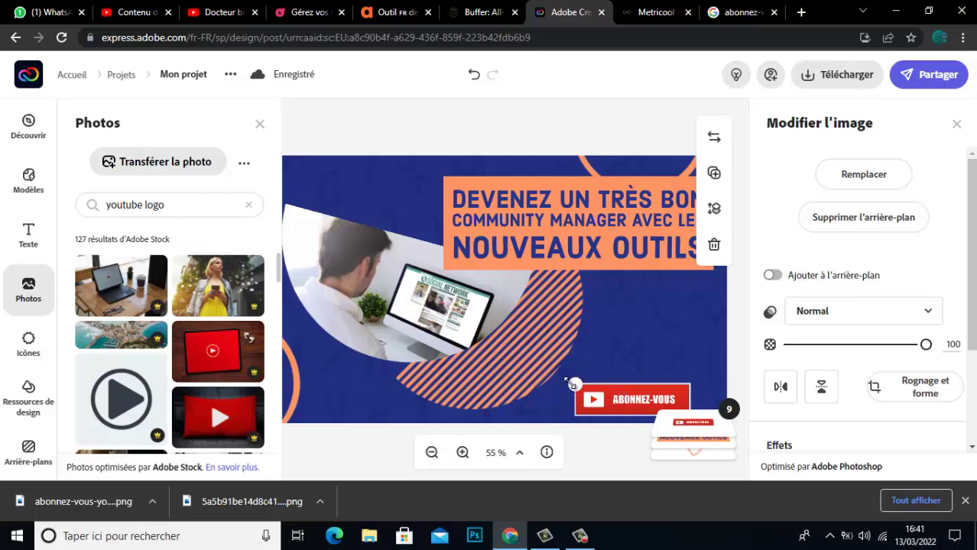
drag(572, 384, 564, 382)
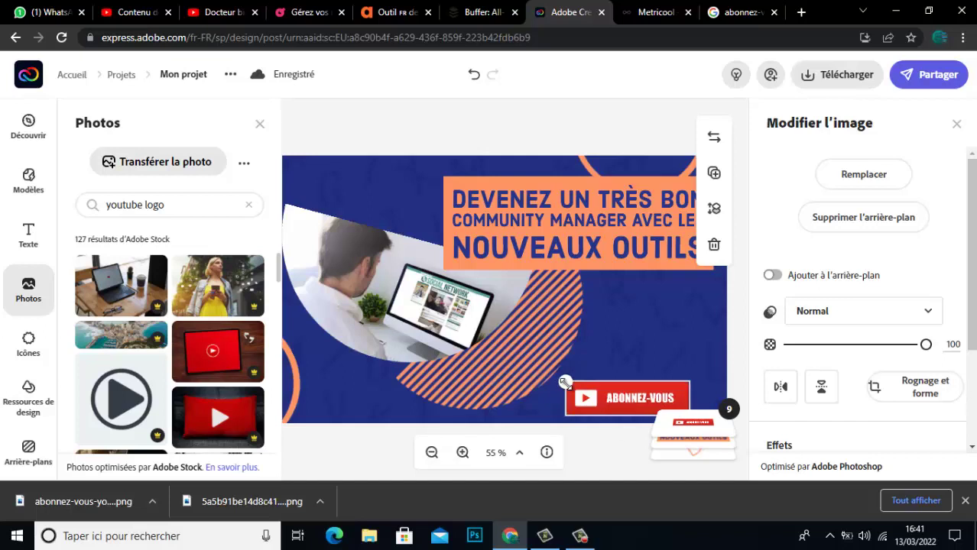
click(657, 330)
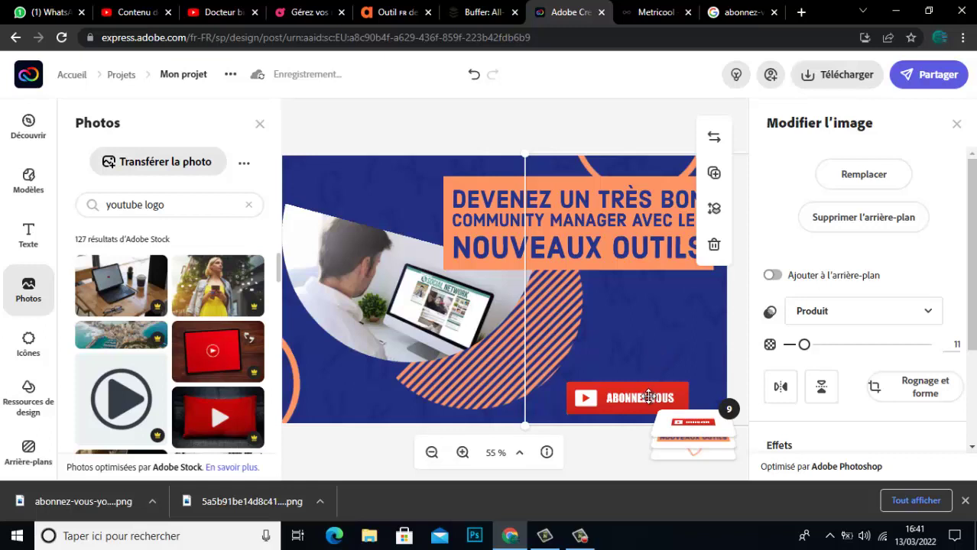
- Download the thumbnail as a PNG with a transparent background, view the exported file, and close it
click(831, 78)
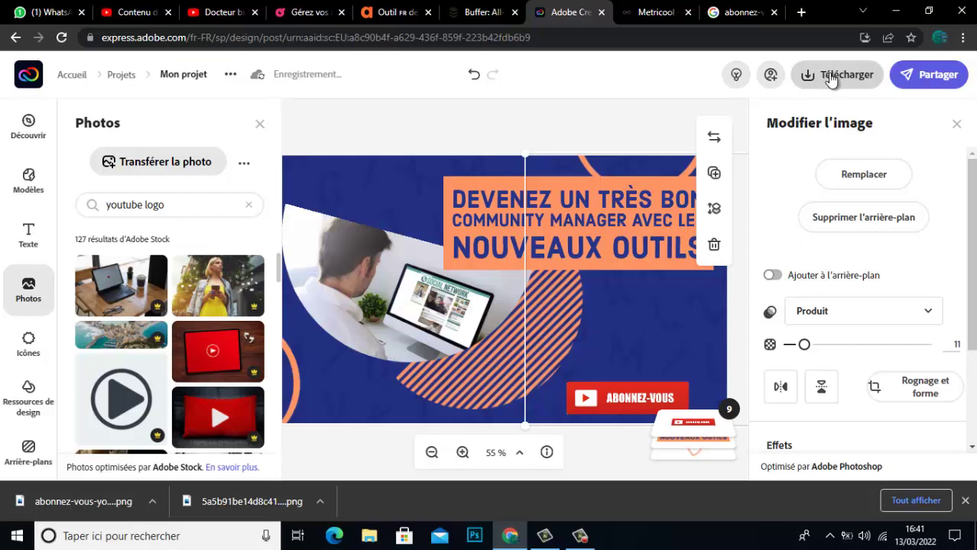
click(831, 78)
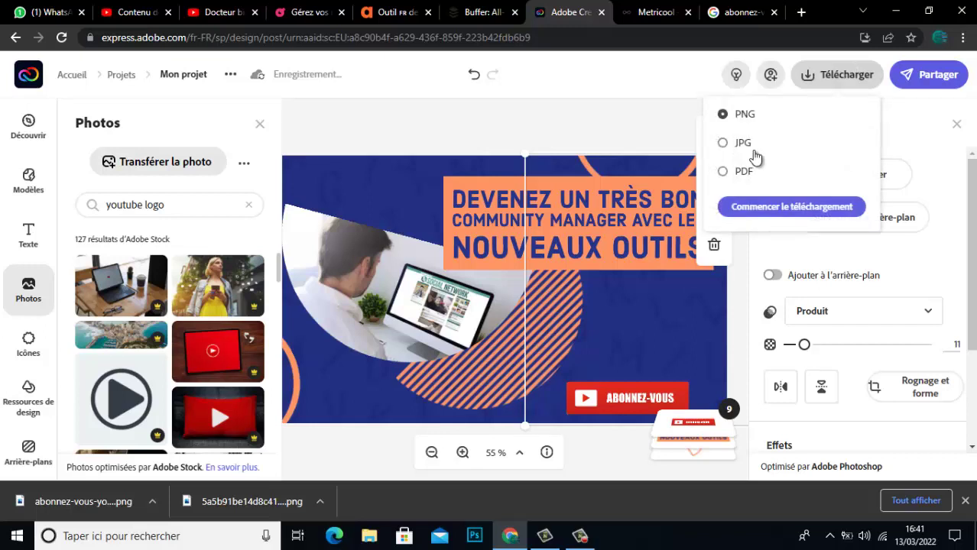
click(790, 208)
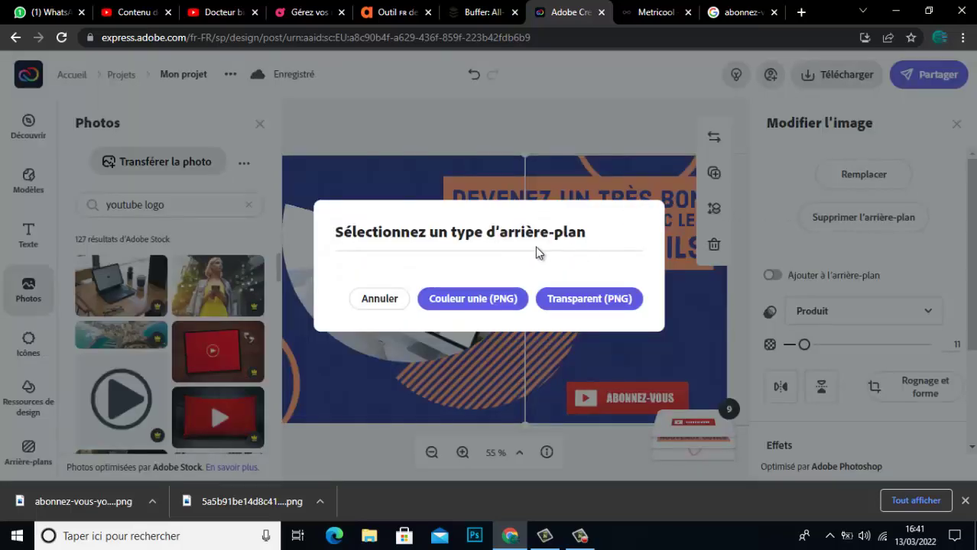
click(574, 299)
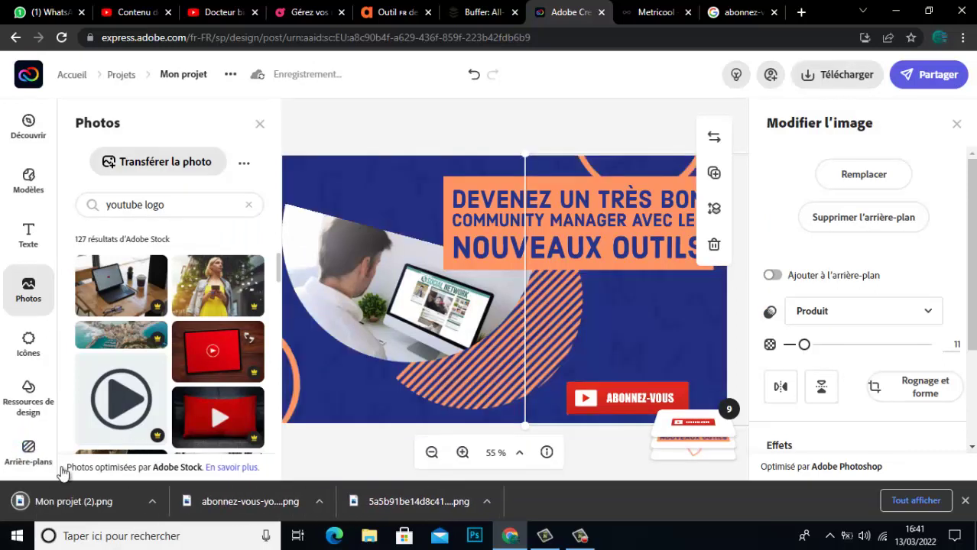
click(103, 498)
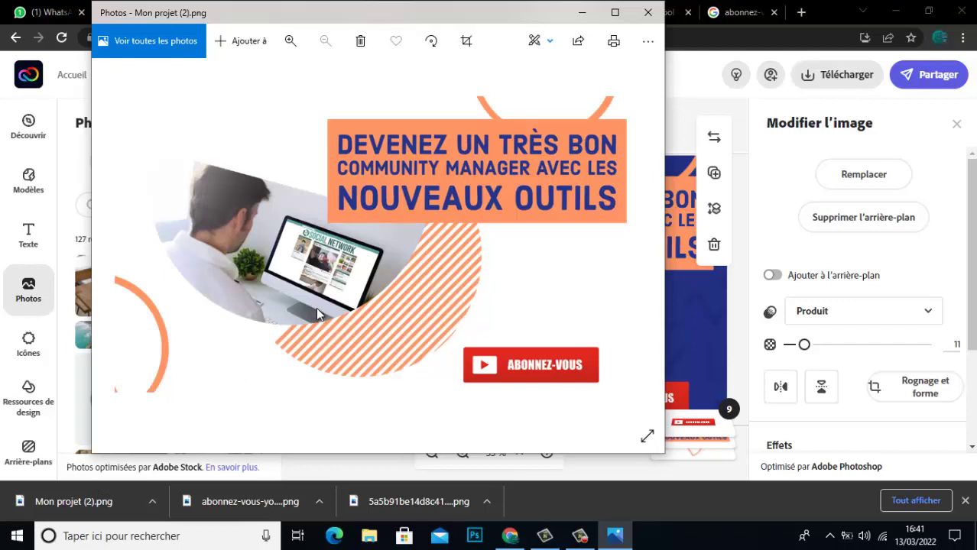
click(648, 13)
- Download the thumbnail as a PNG with a solid-colour background (Couleur unie), view the exported file, and close it
click(821, 80)
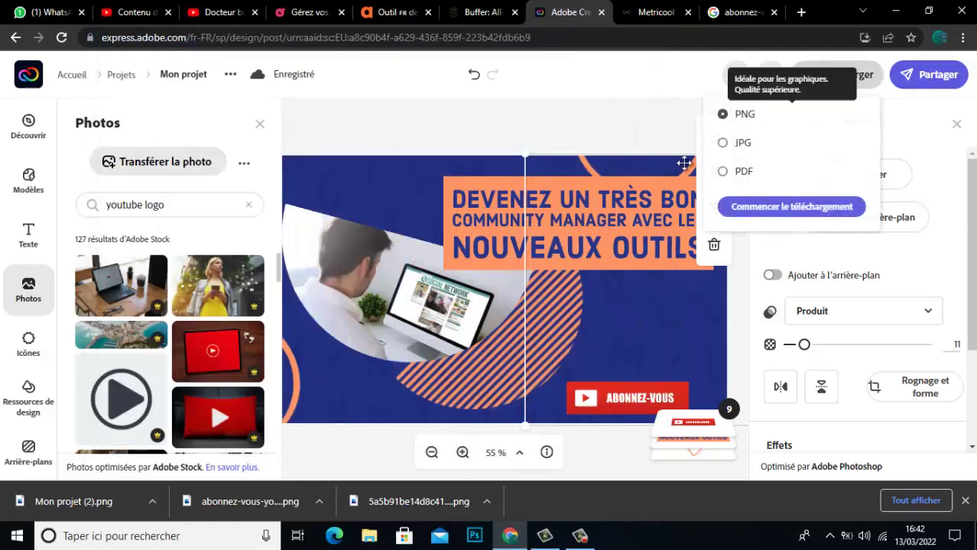
click(771, 208)
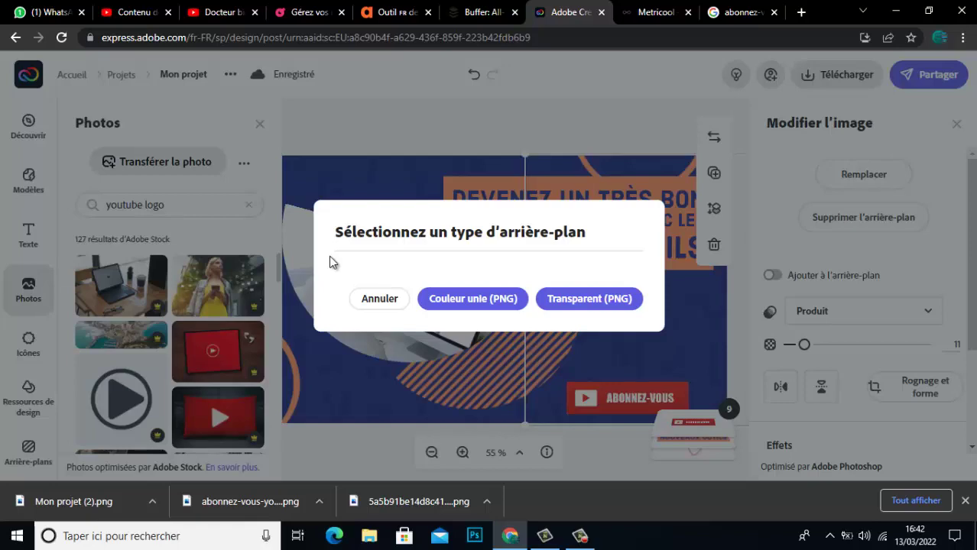
click(496, 299)
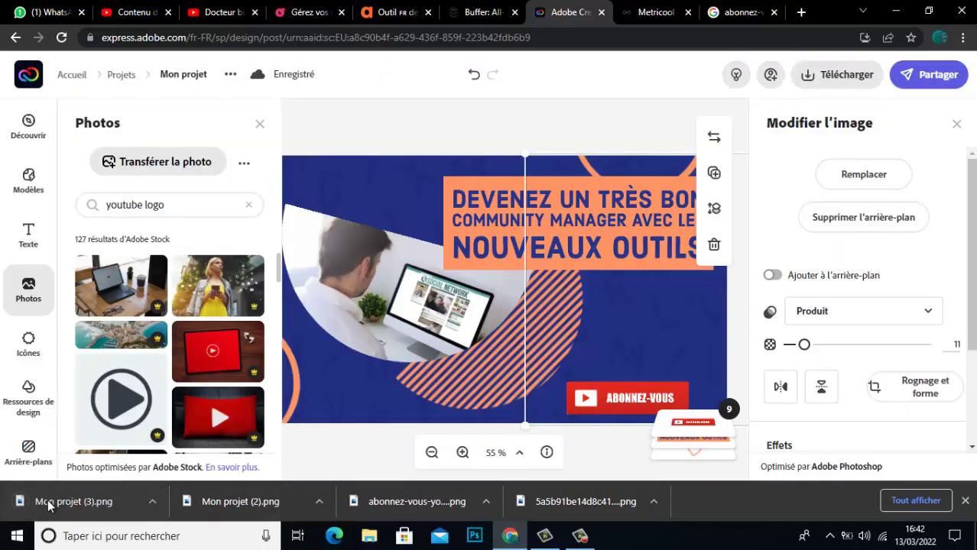
click(46, 503)
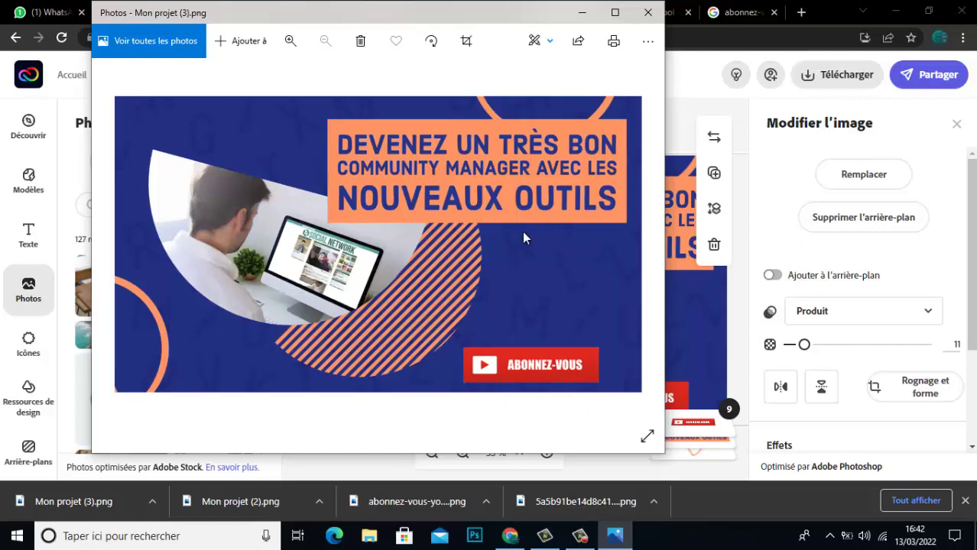
click(647, 13)
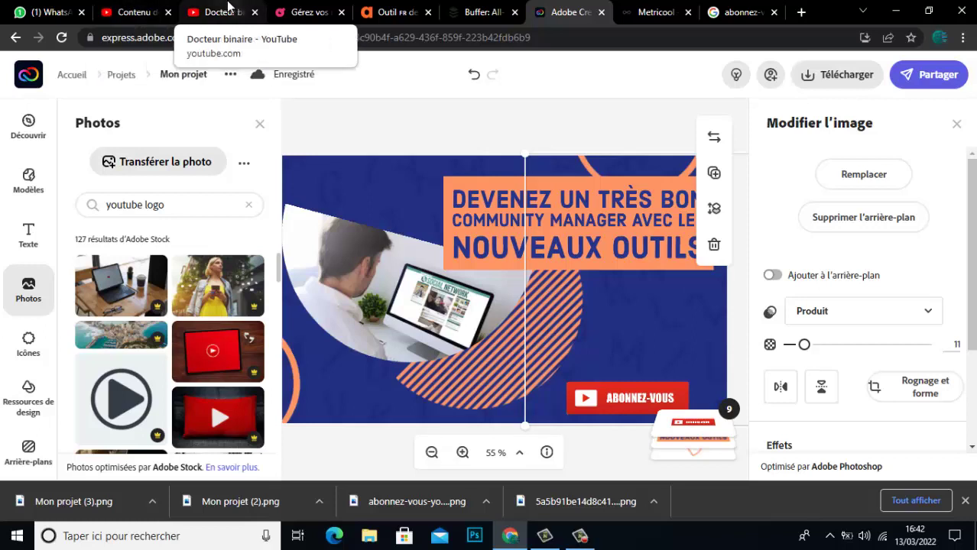
- Switch to the Docteur binaire YouTube channel, start a new video upload, and dismiss the browser's downloads bar
click(227, 7)
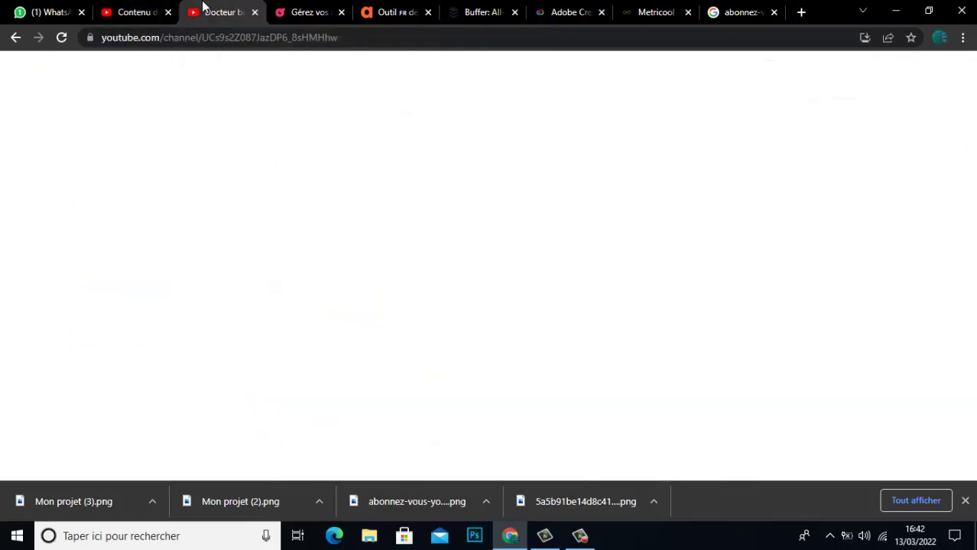
click(145, 7)
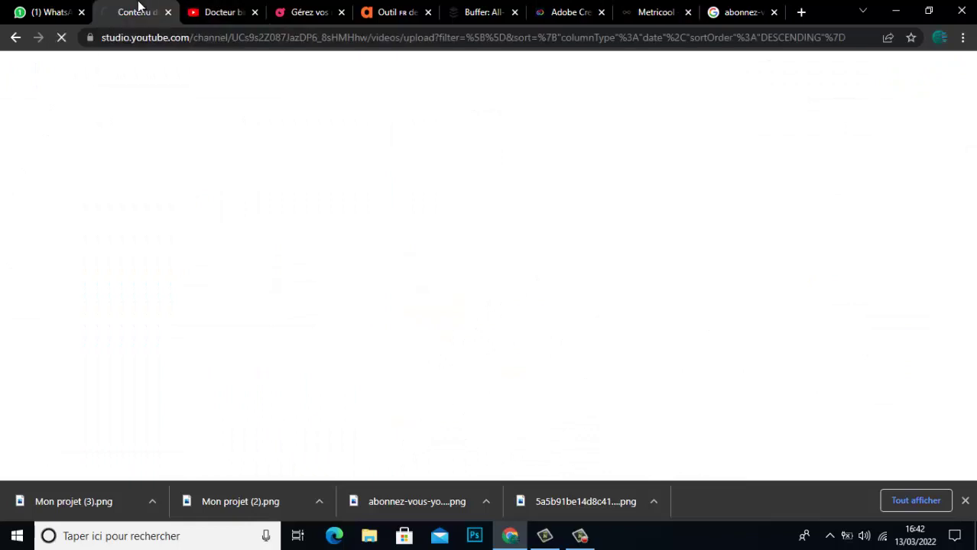
click(197, 7)
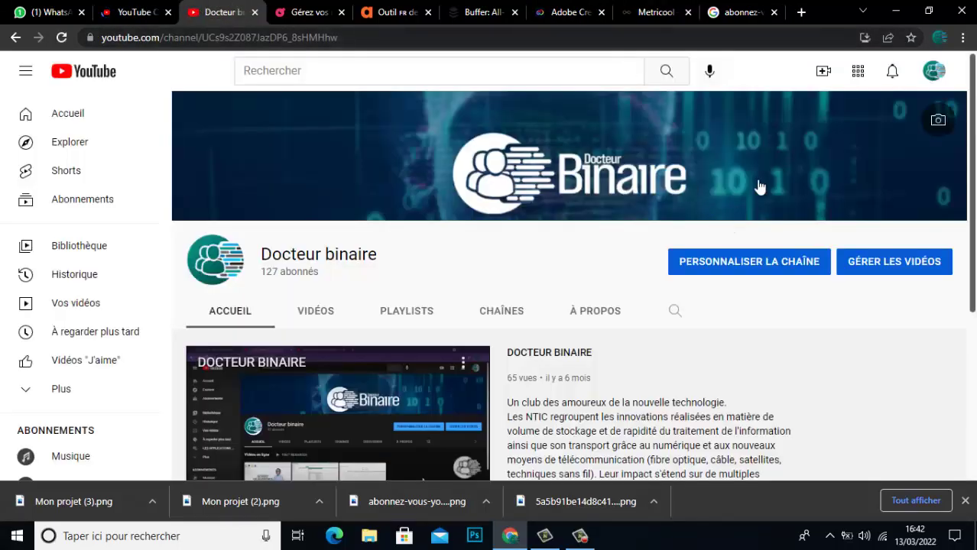
click(821, 76)
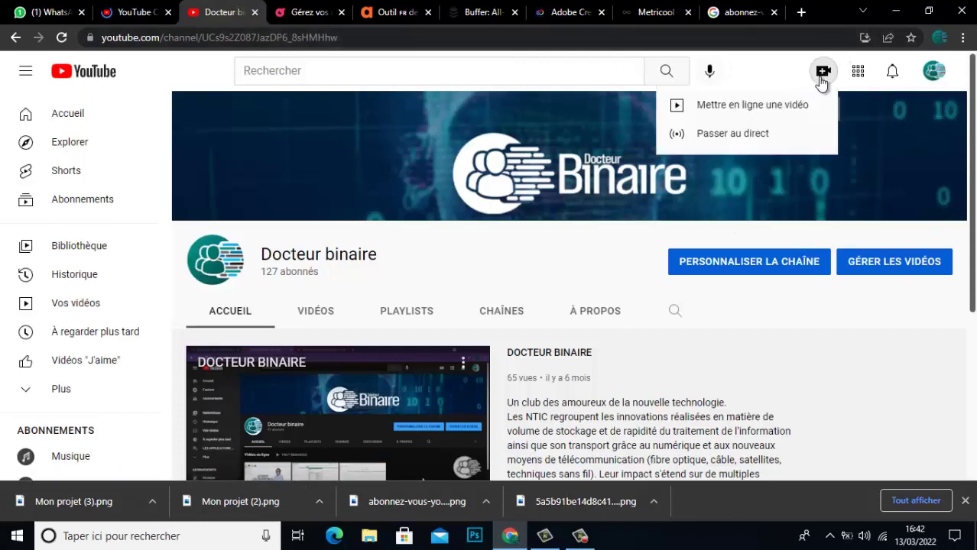
click(683, 114)
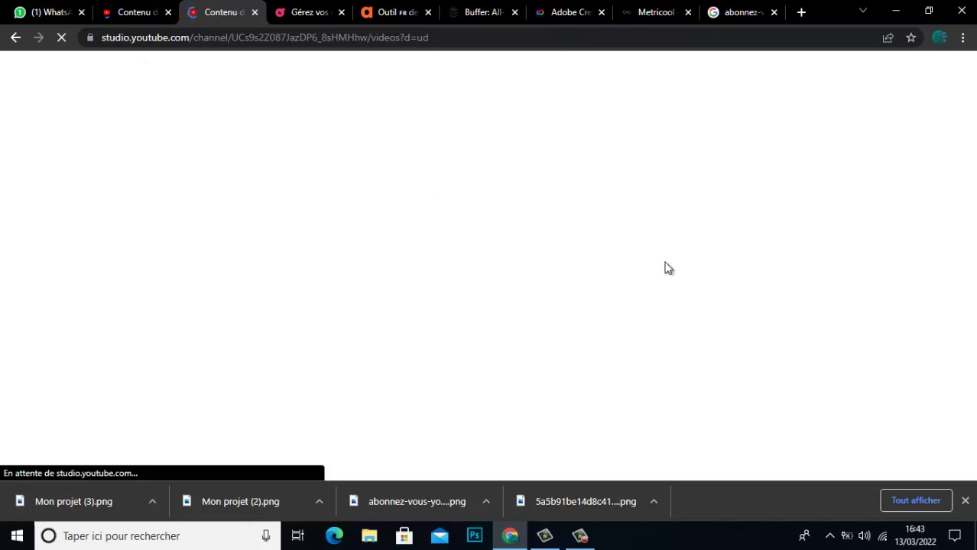
click(965, 500)
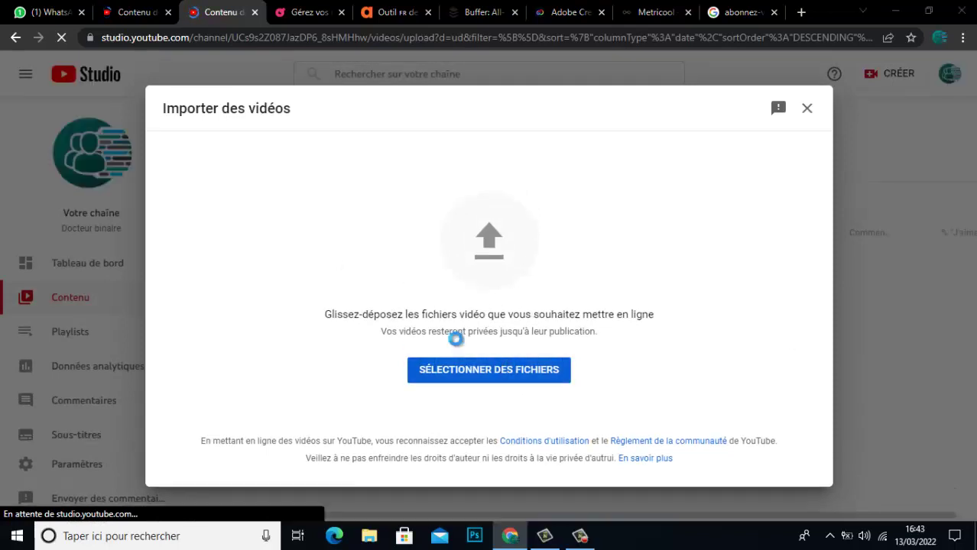
- Upload the manager video from the manager folder inside Documents > Camtasia Studio
click(374, 320)
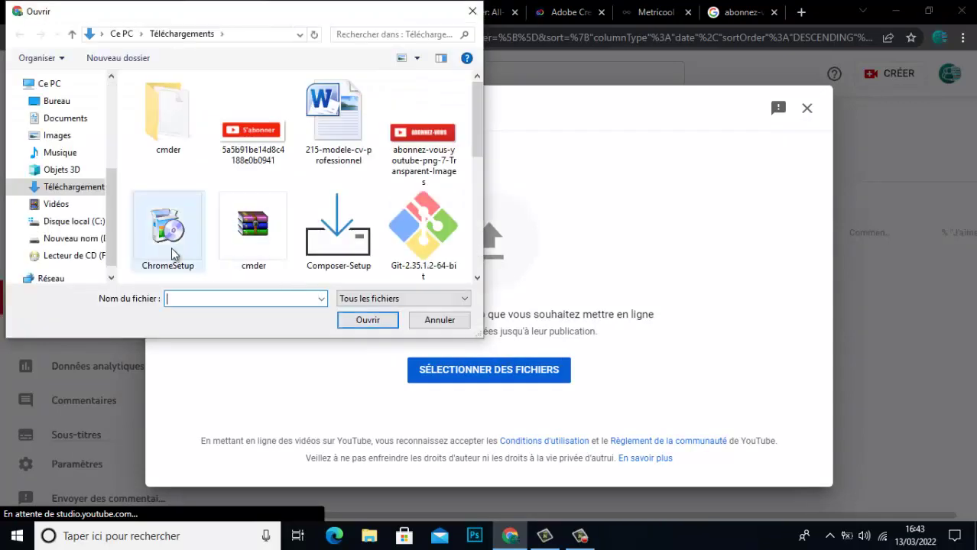
click(65, 118)
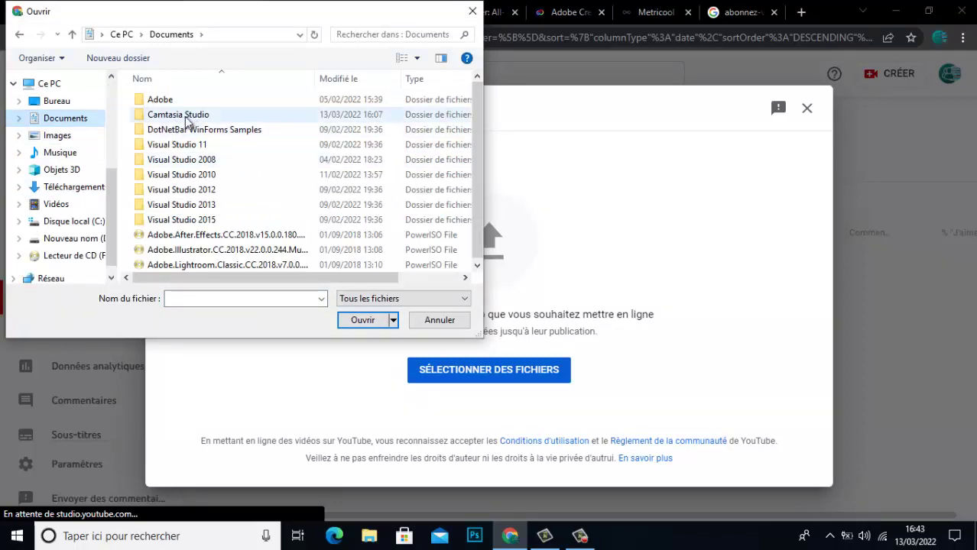
double_click(190, 115)
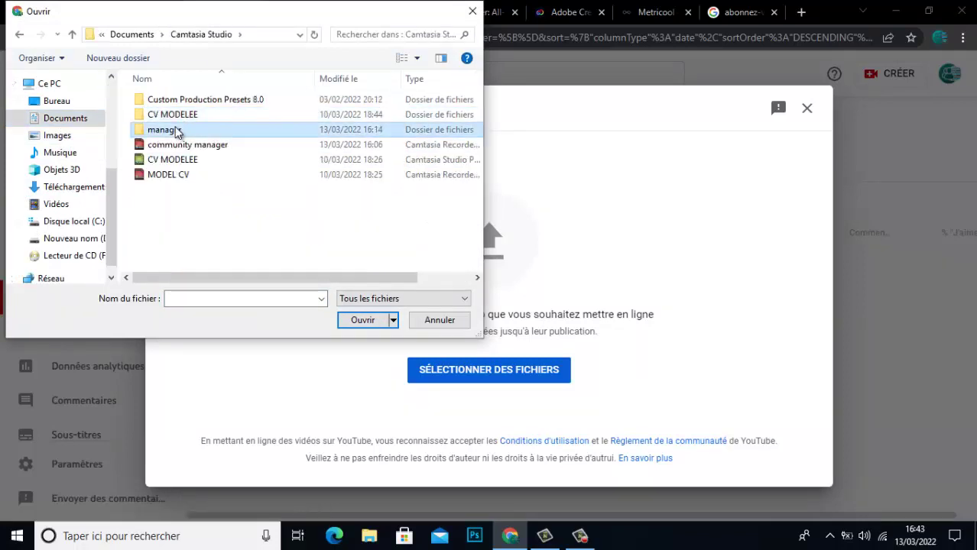
double_click(163, 130)
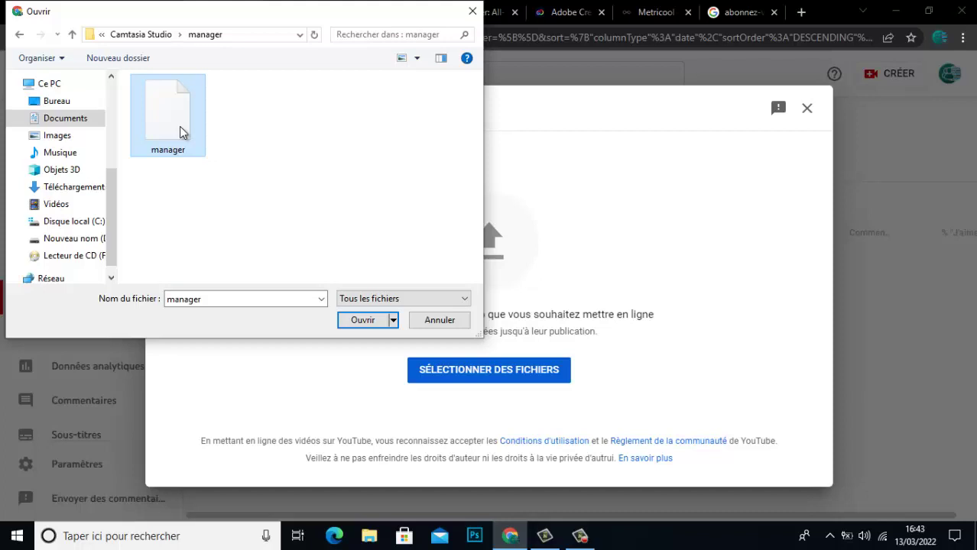
double_click(180, 126)
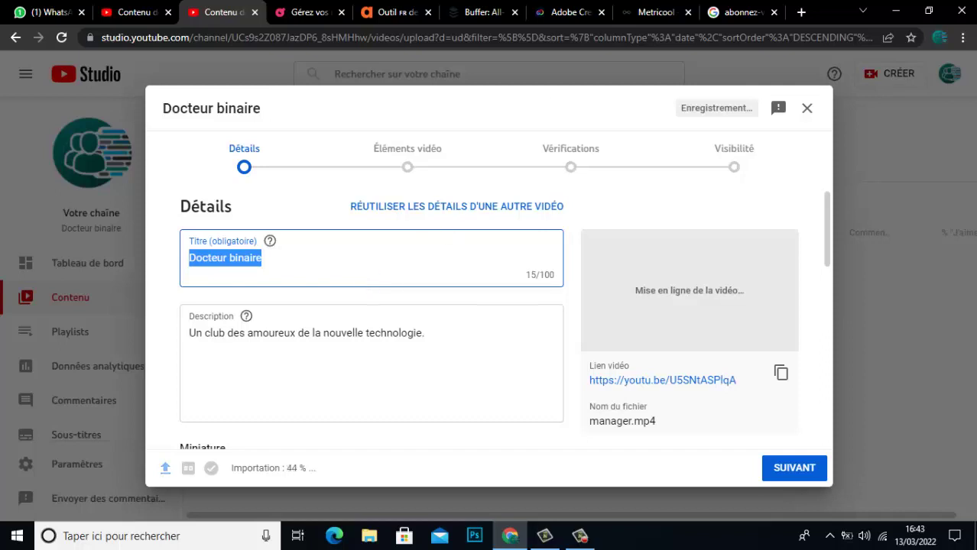
- Copy the headline "Devenez un très bon Community Manager avec les nouveaux outils" from Adobe Creative Cloud Express and paste it as the video's title in YouTube Studio
click(546, 9)
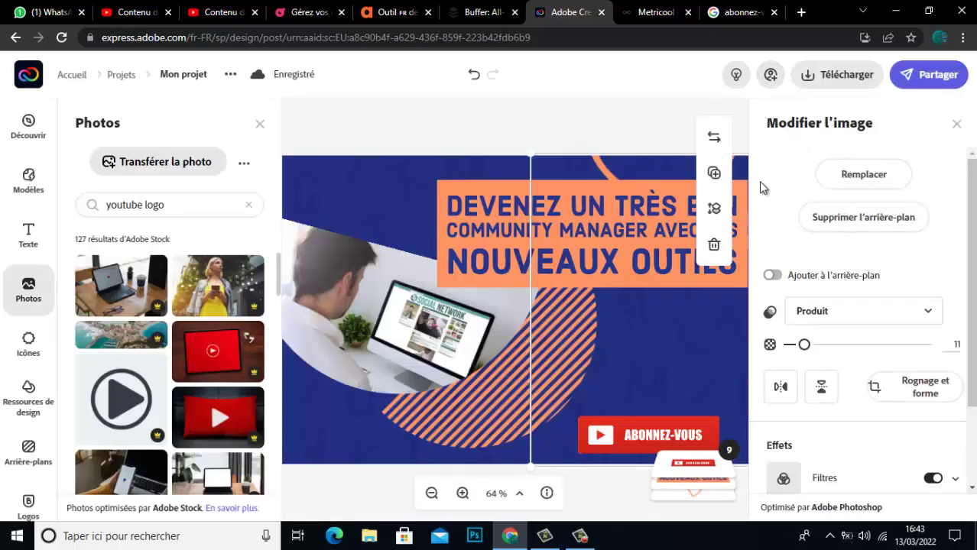
click(634, 216)
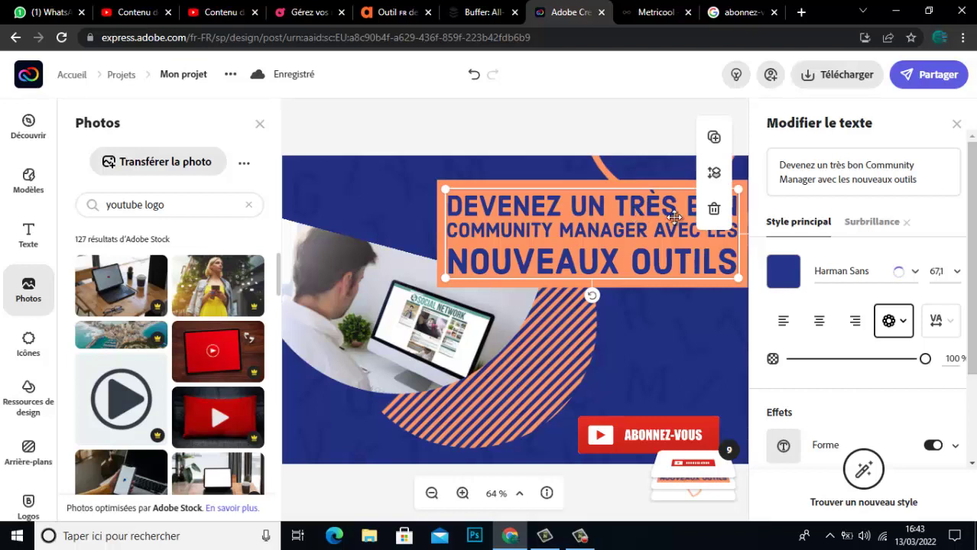
click(921, 174)
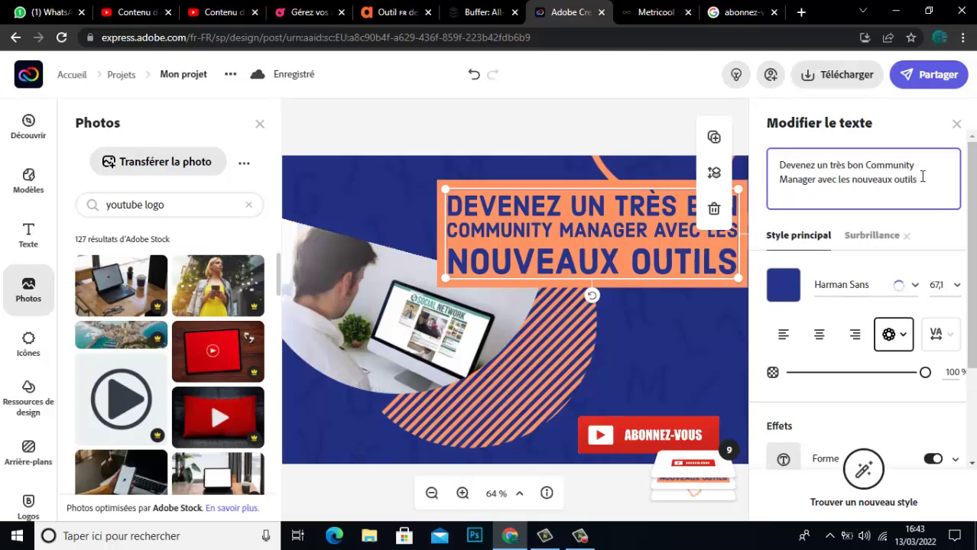
drag(920, 176, 733, 136)
key(ctrl+c)
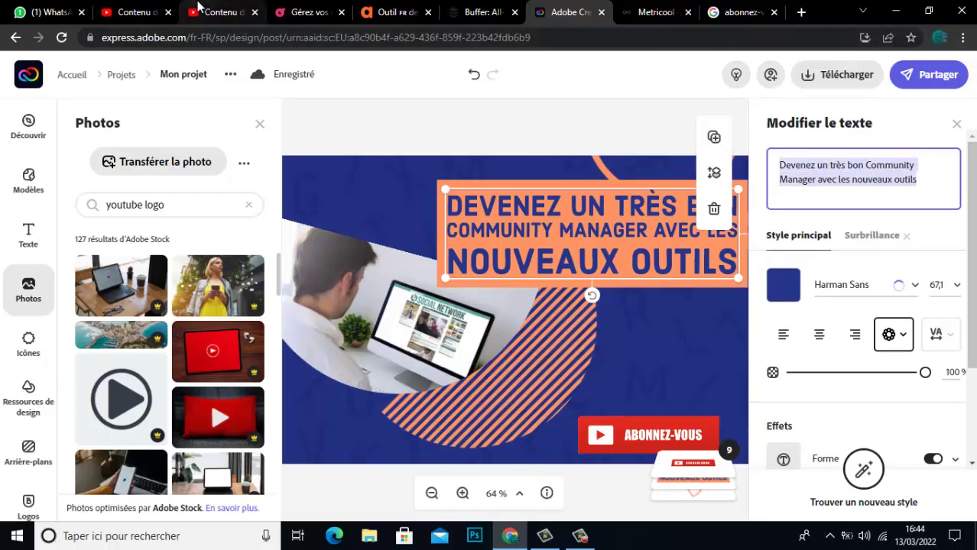
click(220, 12)
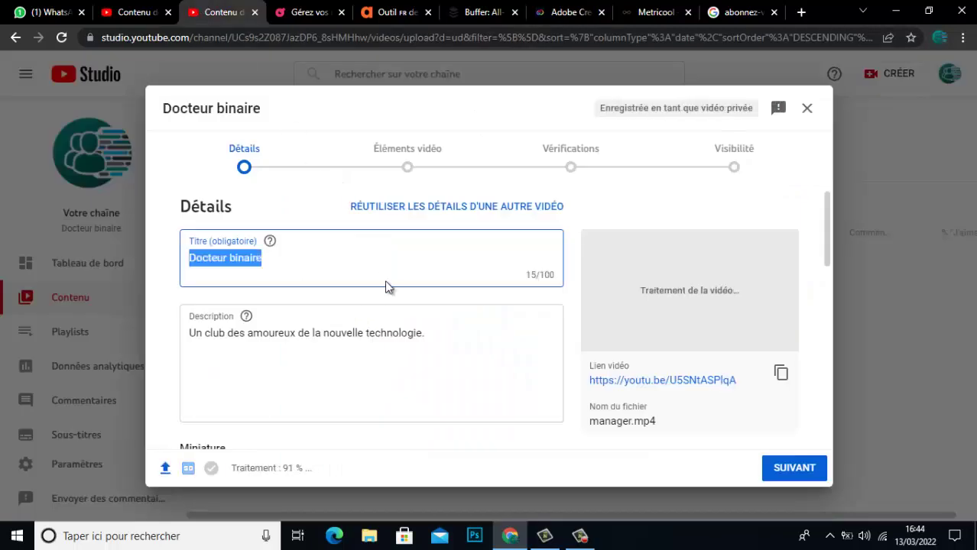
key(ctrl+v)
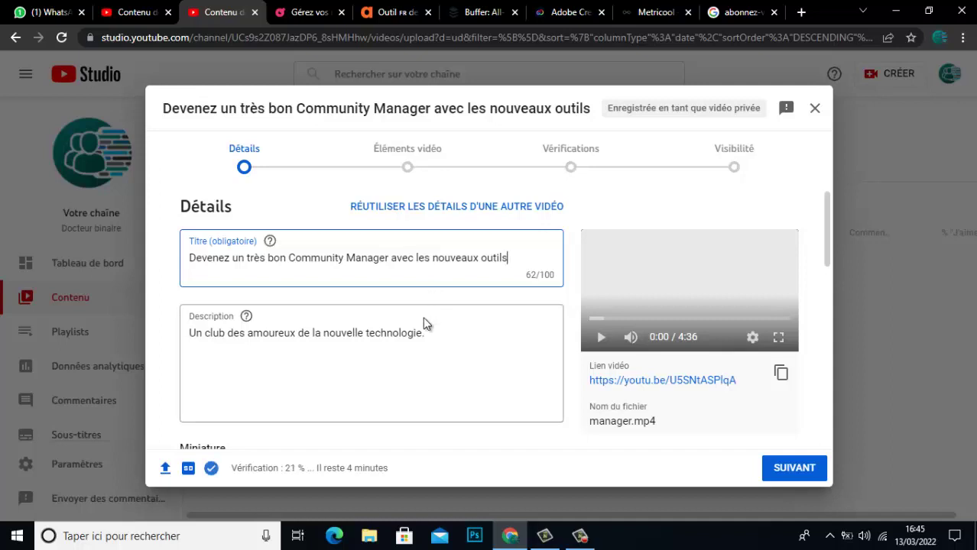
- Replace the video's description with "Gestion de la présence d'une marque ou organisation sur les réseaux et autres espaces communautaires."
click(458, 346)
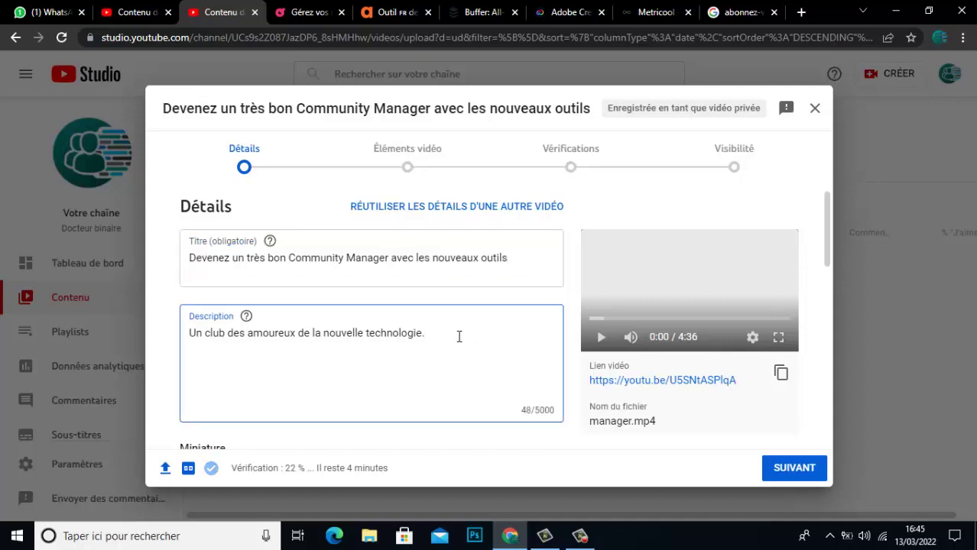
key(ctrl+a)
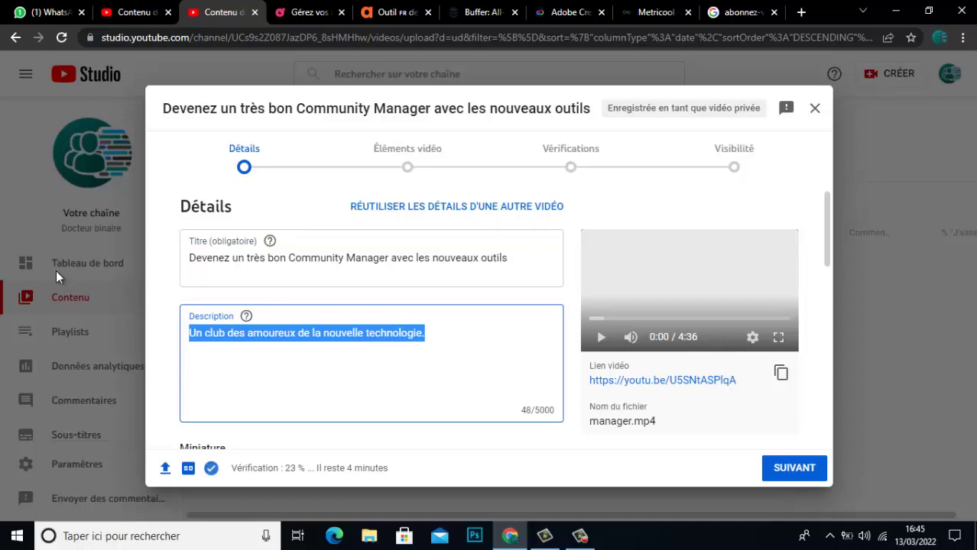
text(G)
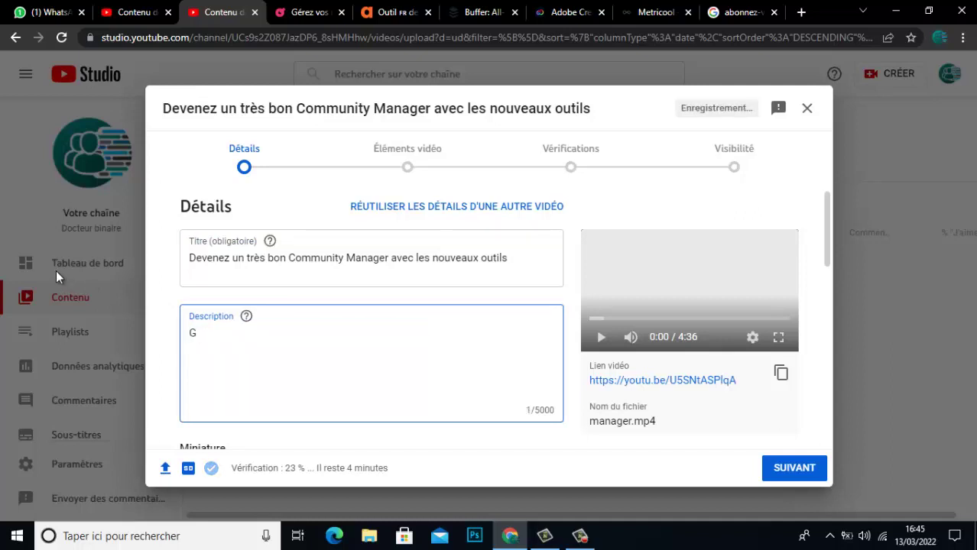
text(estion de la pr)
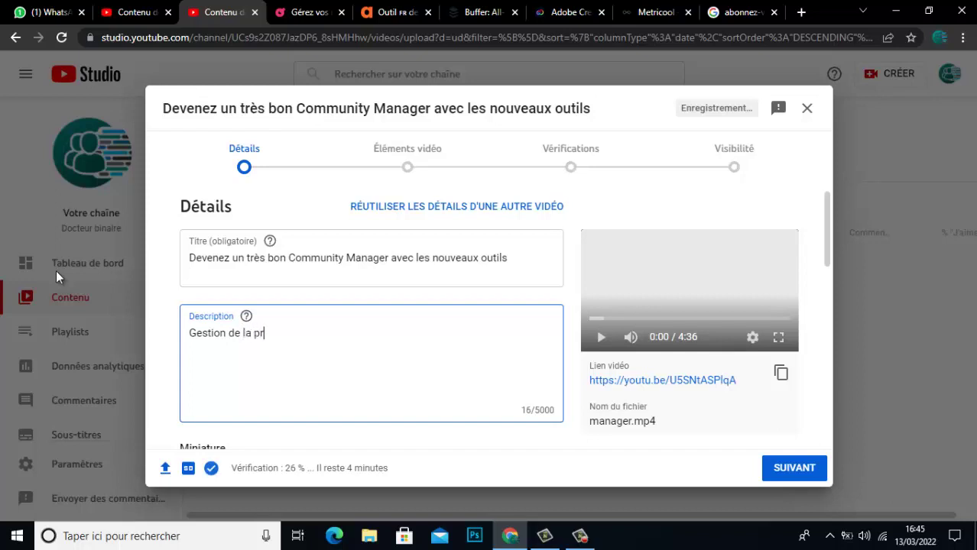
text(ésence d'une )
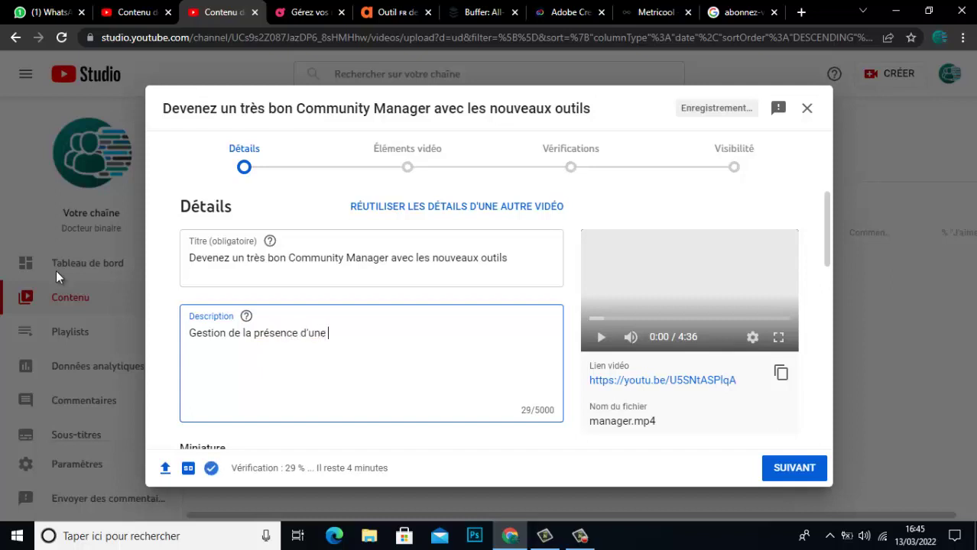
text(marque ou )
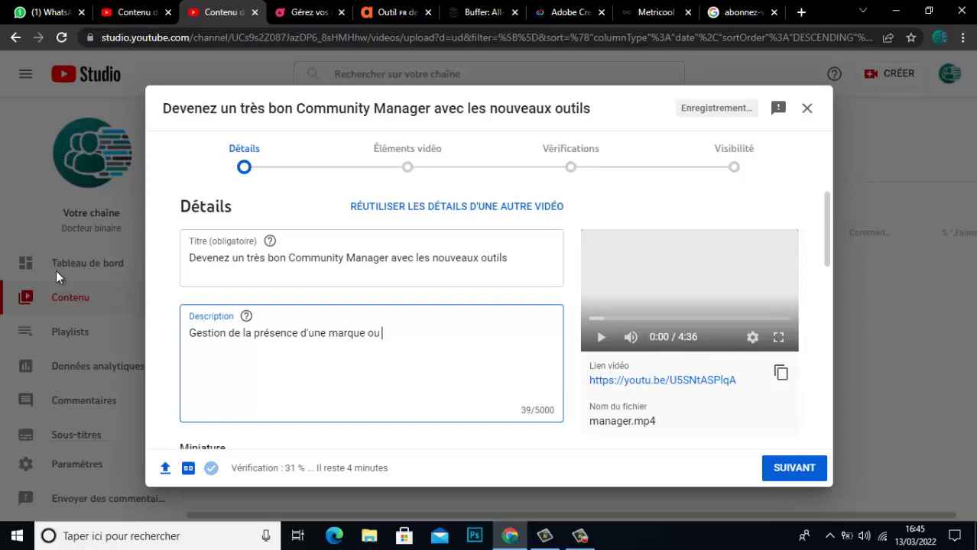
text(organisation sur)
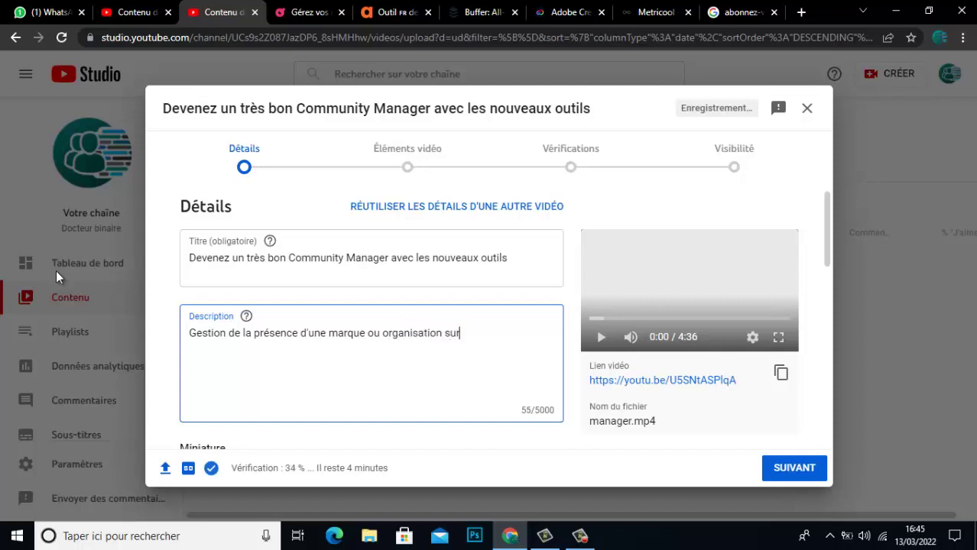
text( les réseaux)
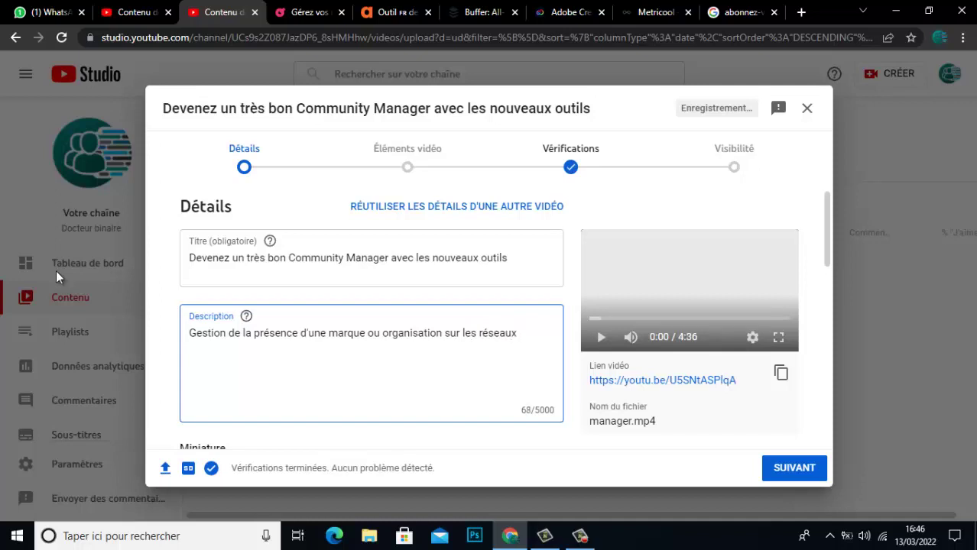
text( et autres espace)
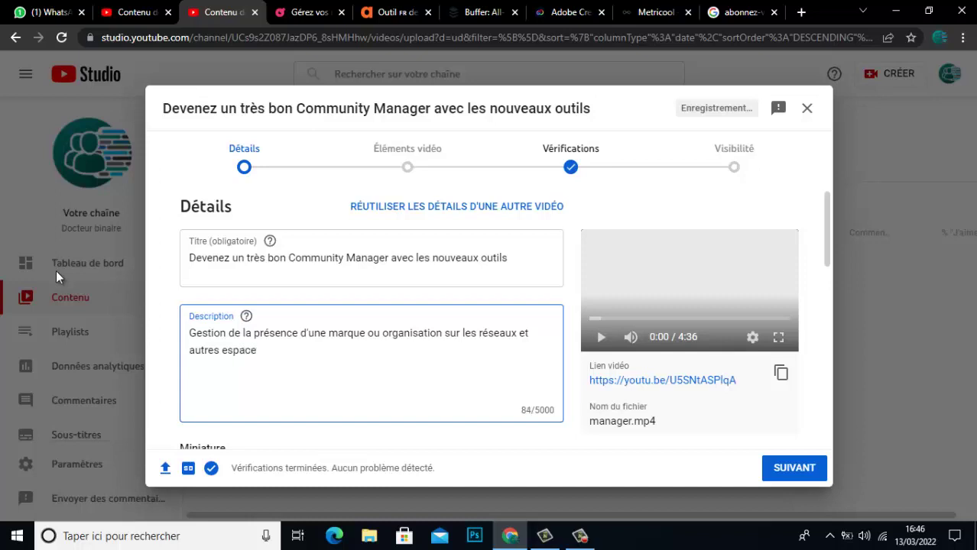
text(s communauta)
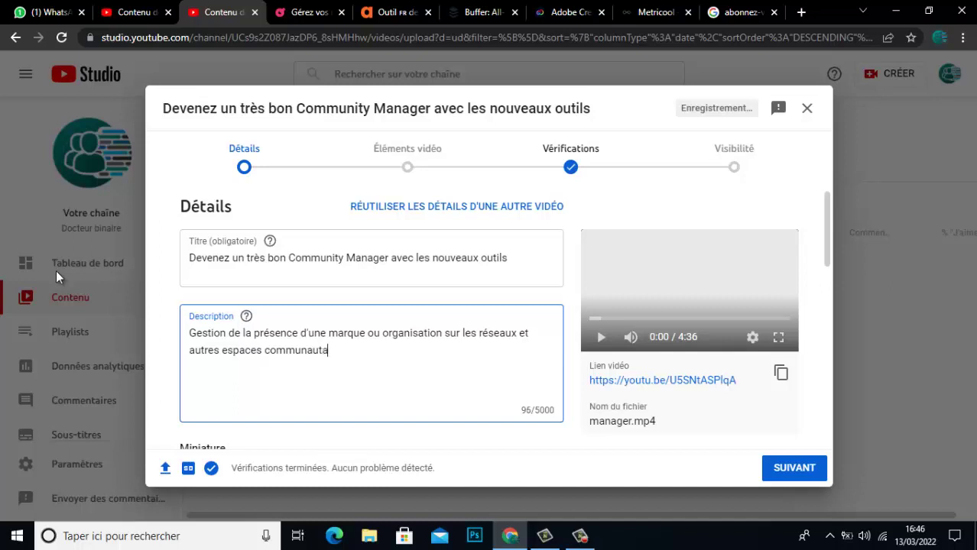
text(ires.)
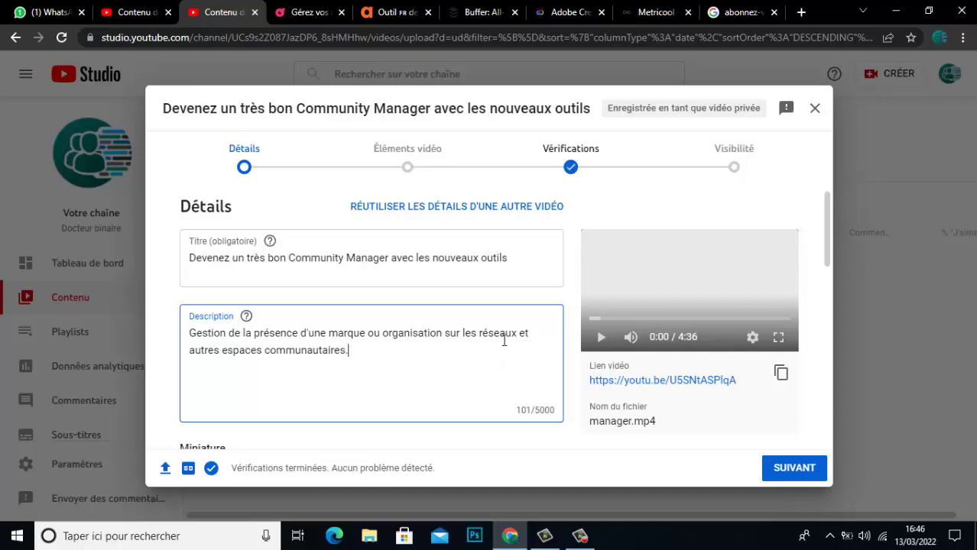
- Import the image "Mon projet (3)" from the Téléchargements folder as the video's thumbnail (Miniature)
click(826, 229)
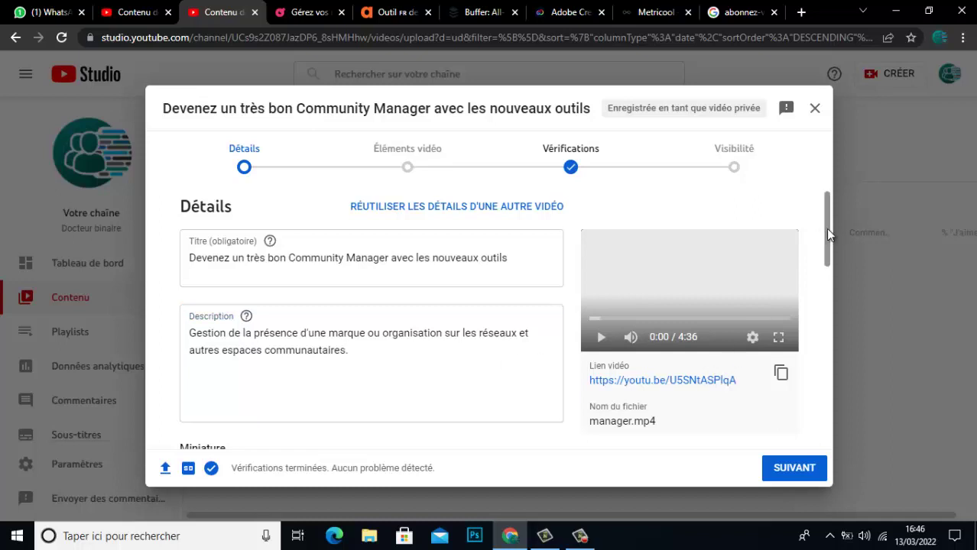
drag(826, 229, 824, 295)
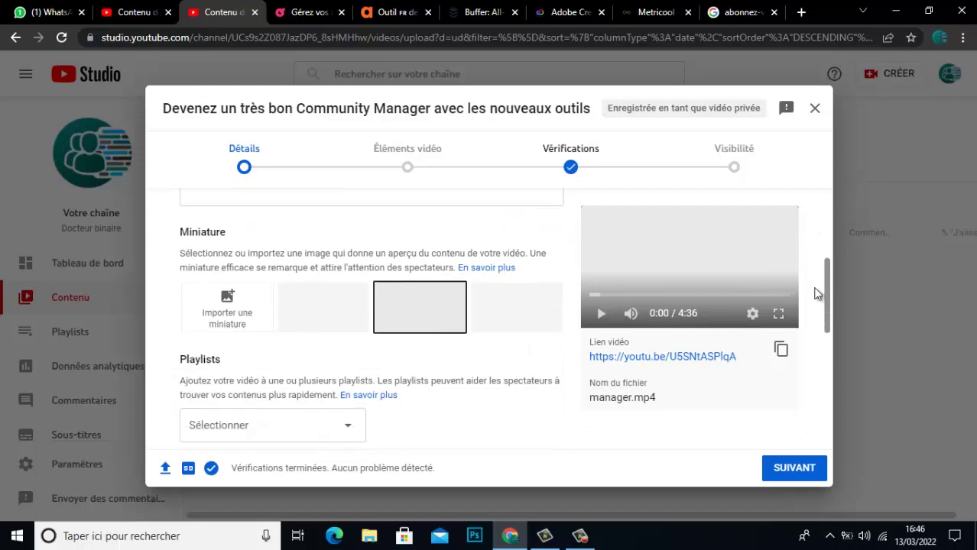
click(231, 316)
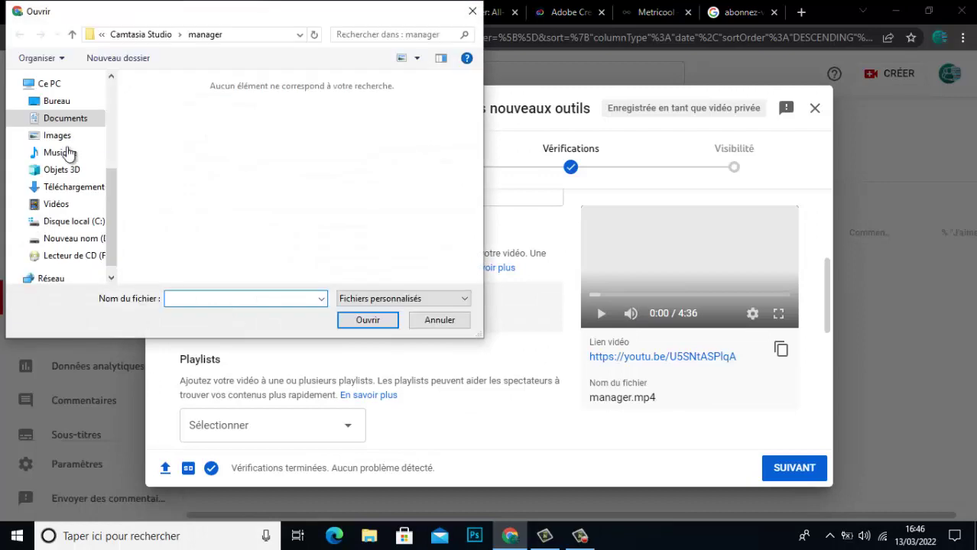
click(80, 187)
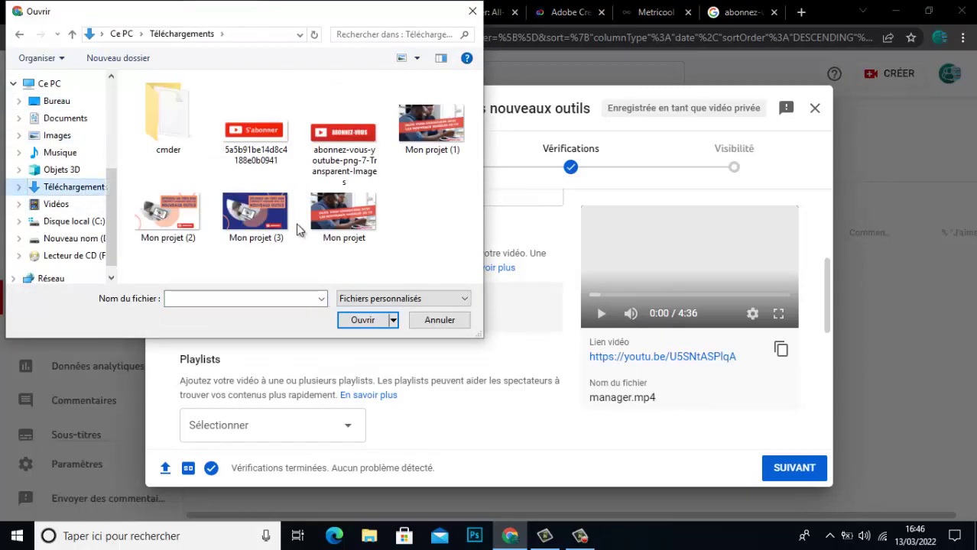
double_click(282, 221)
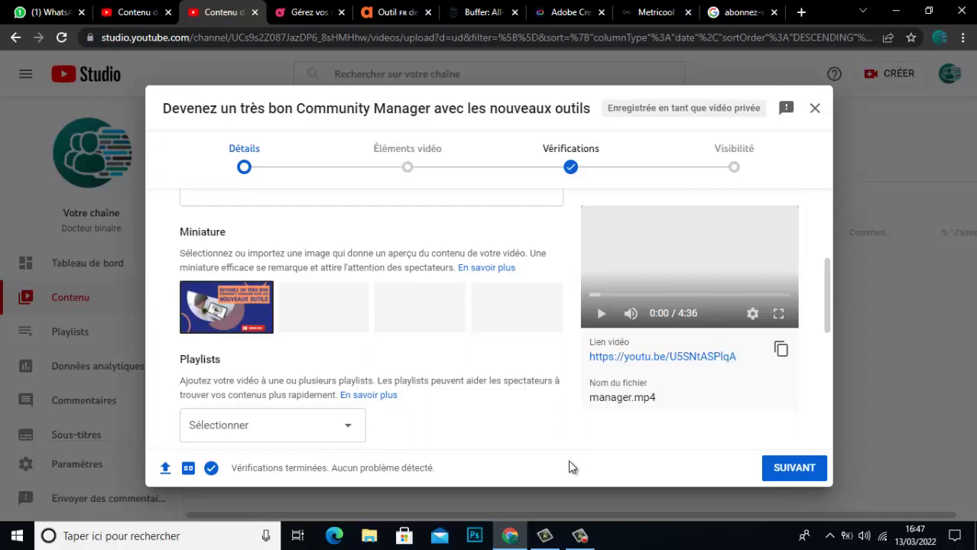
click(579, 536)
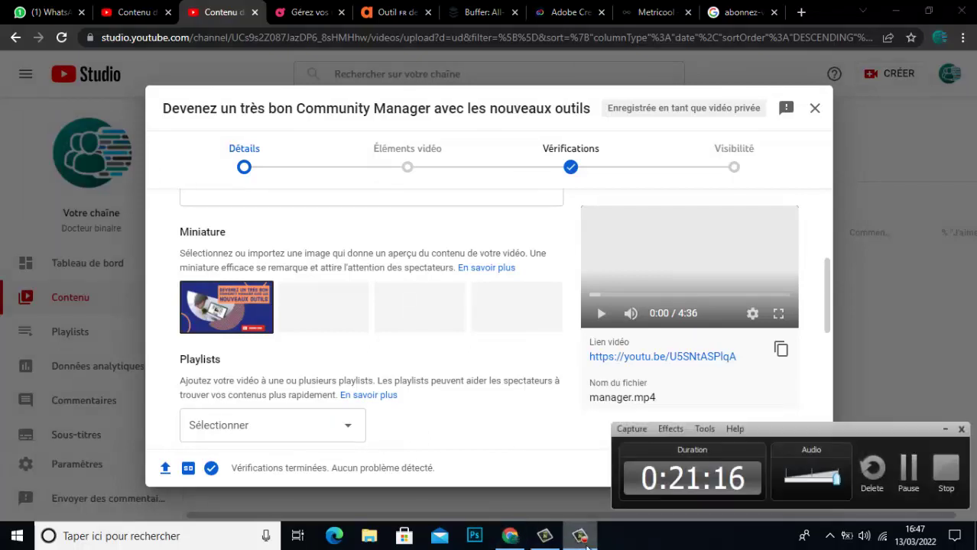